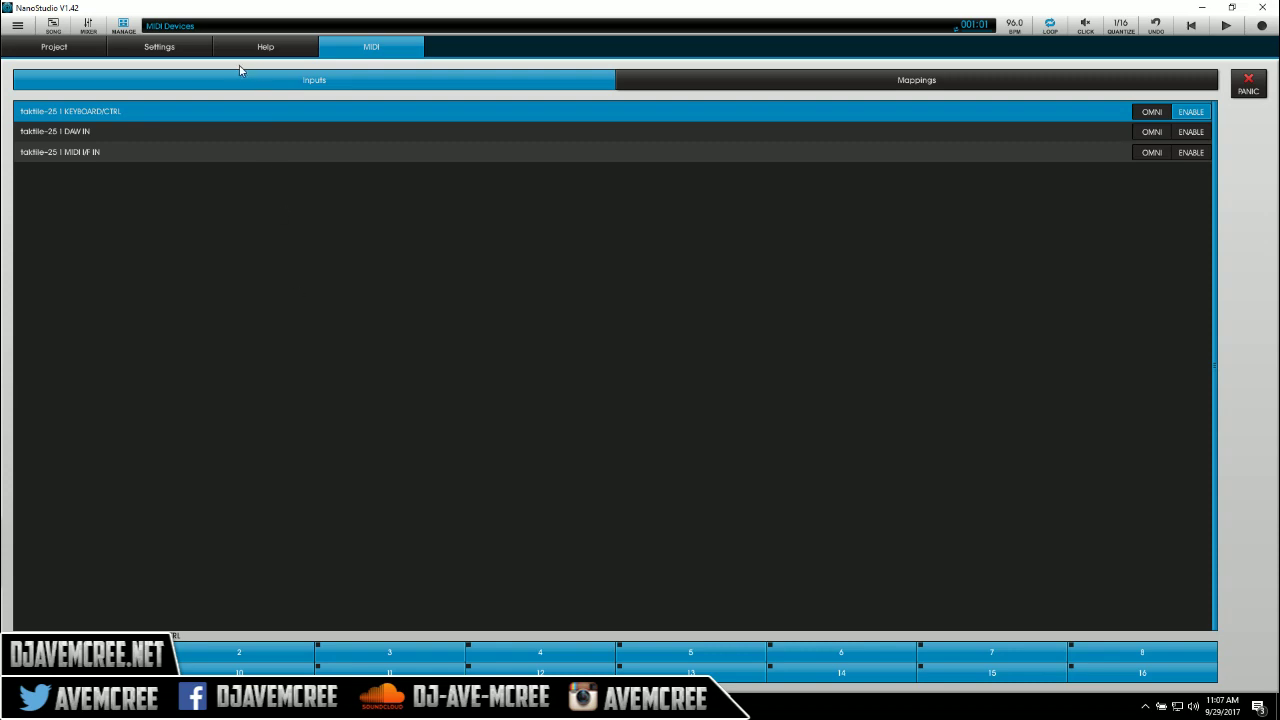
# Load the DnB.prj project from the Demos folder, discarding the changes to Untitled-02
pyautogui.click(172, 51)
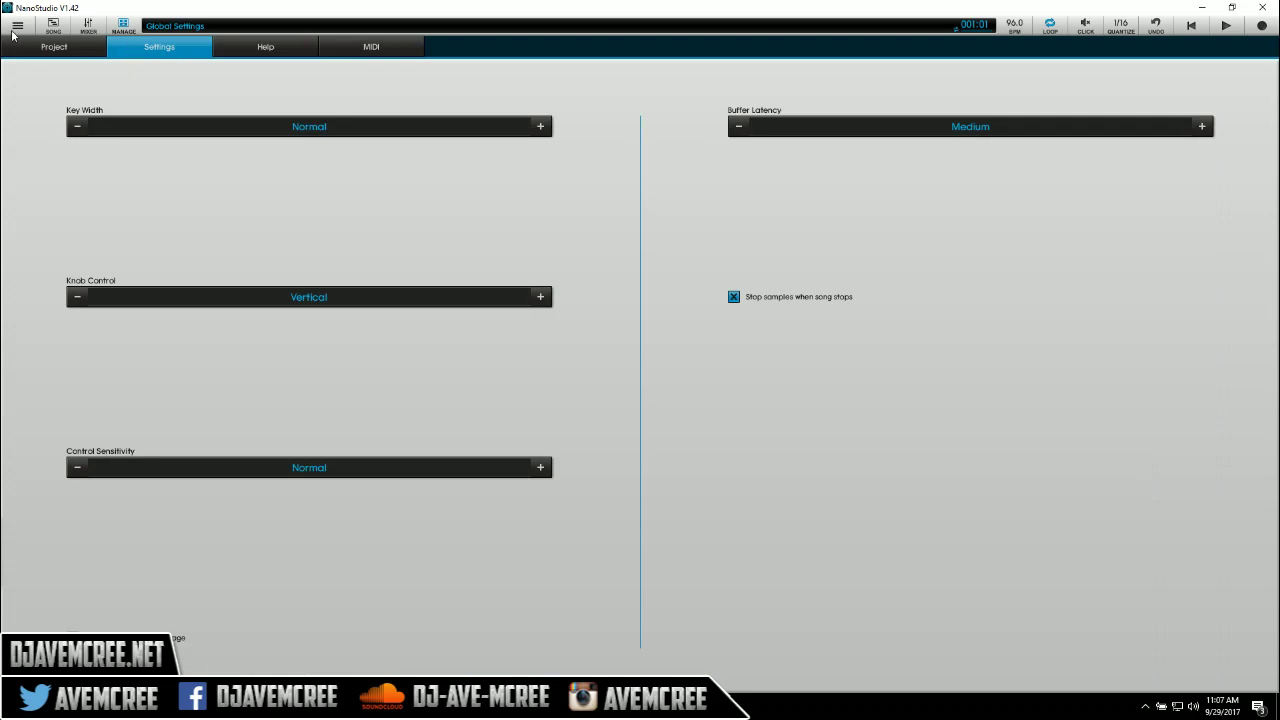
pyautogui.click(62, 51)
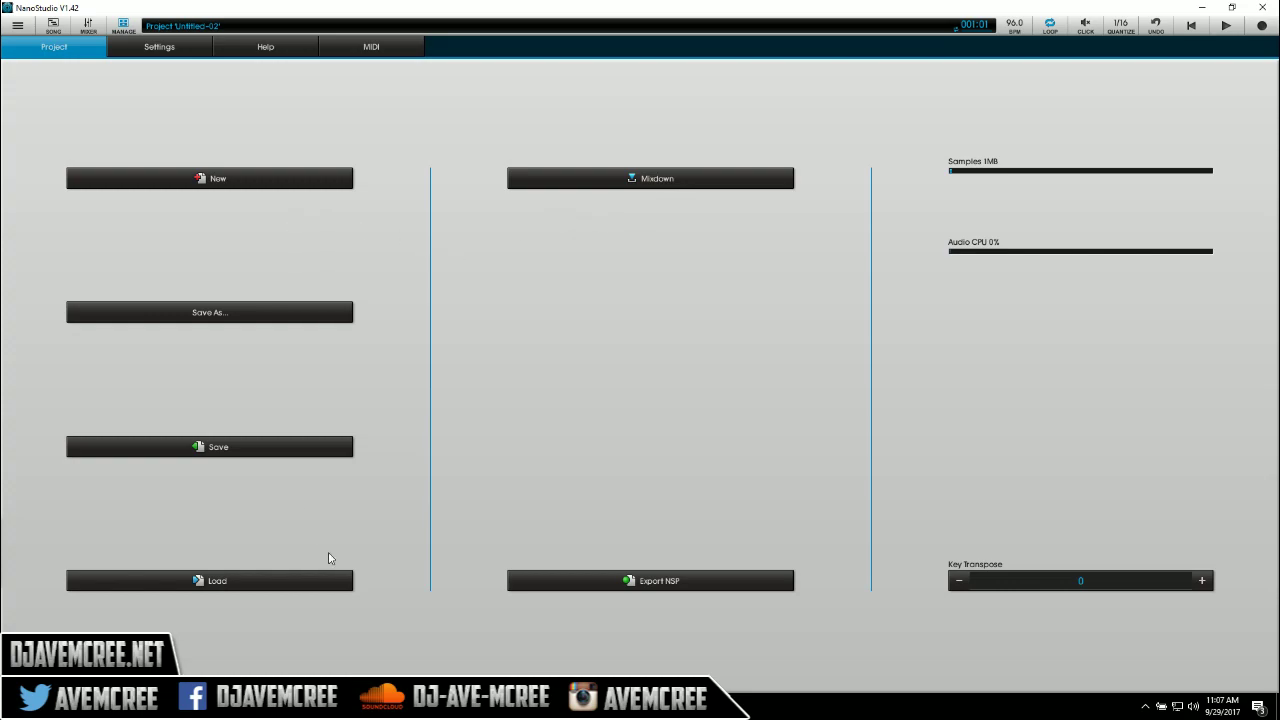
pyautogui.click(287, 589)
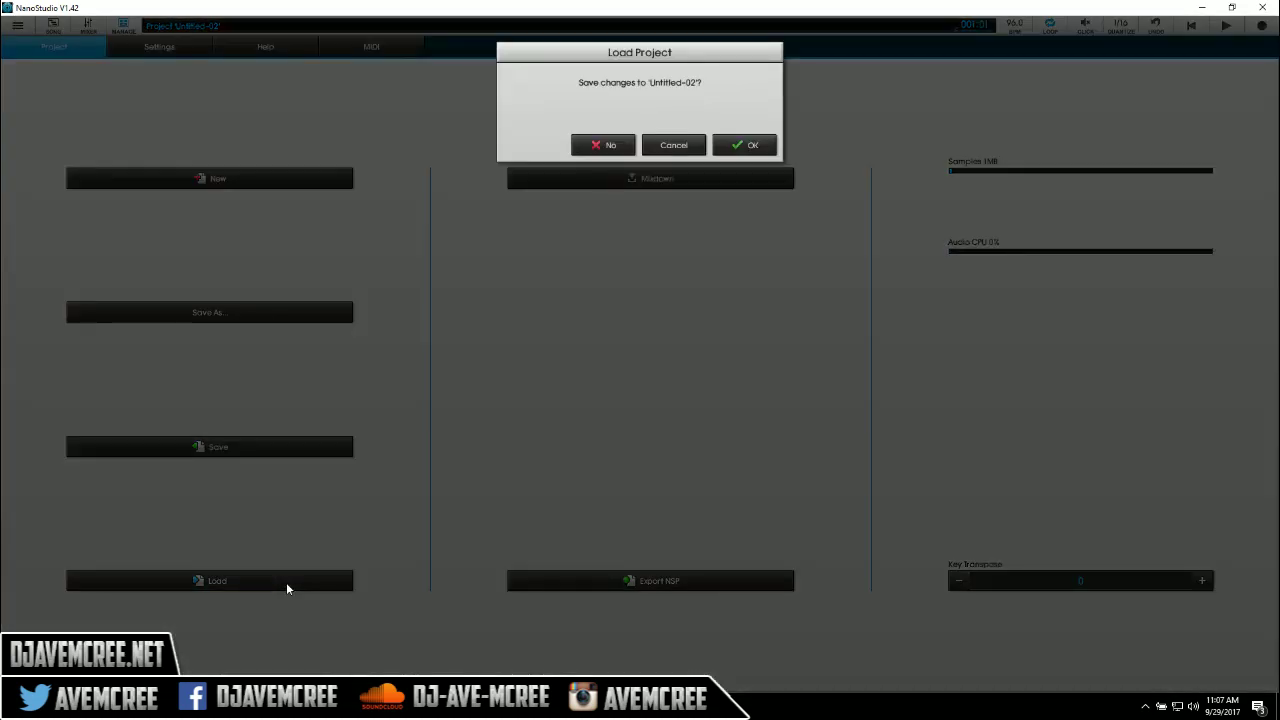
pyautogui.click(612, 145)
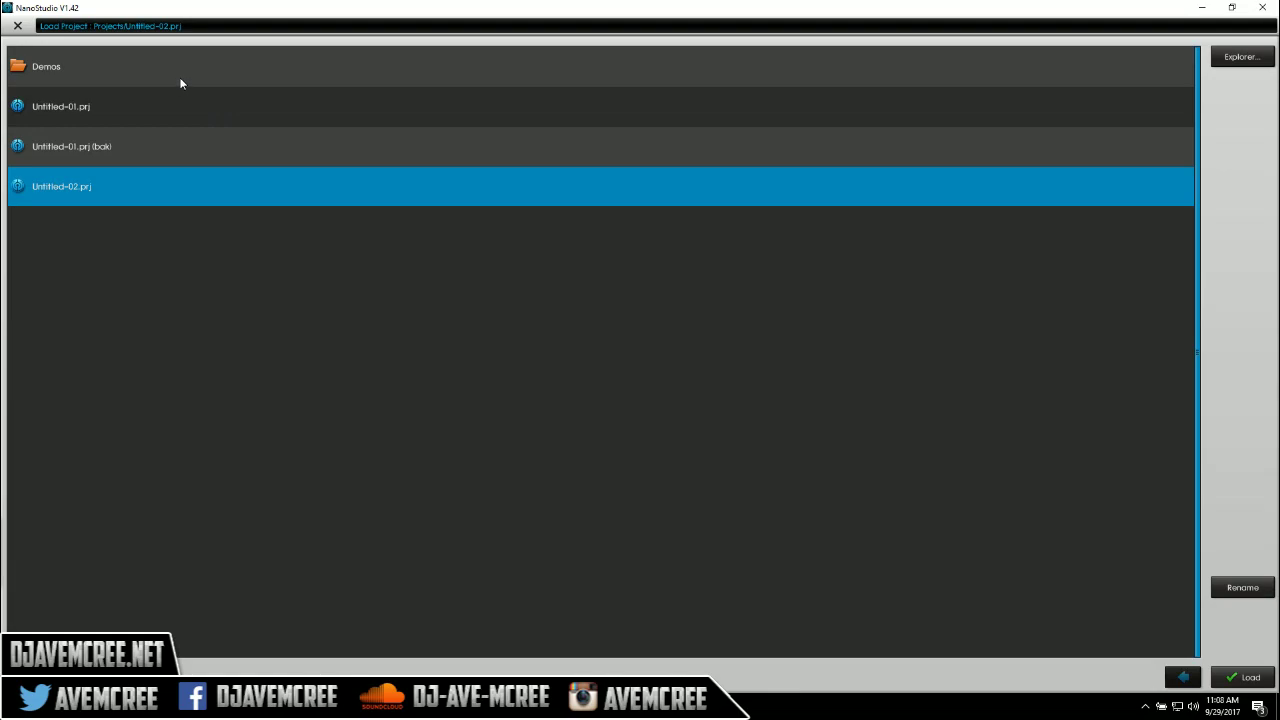
pyautogui.click(144, 73)
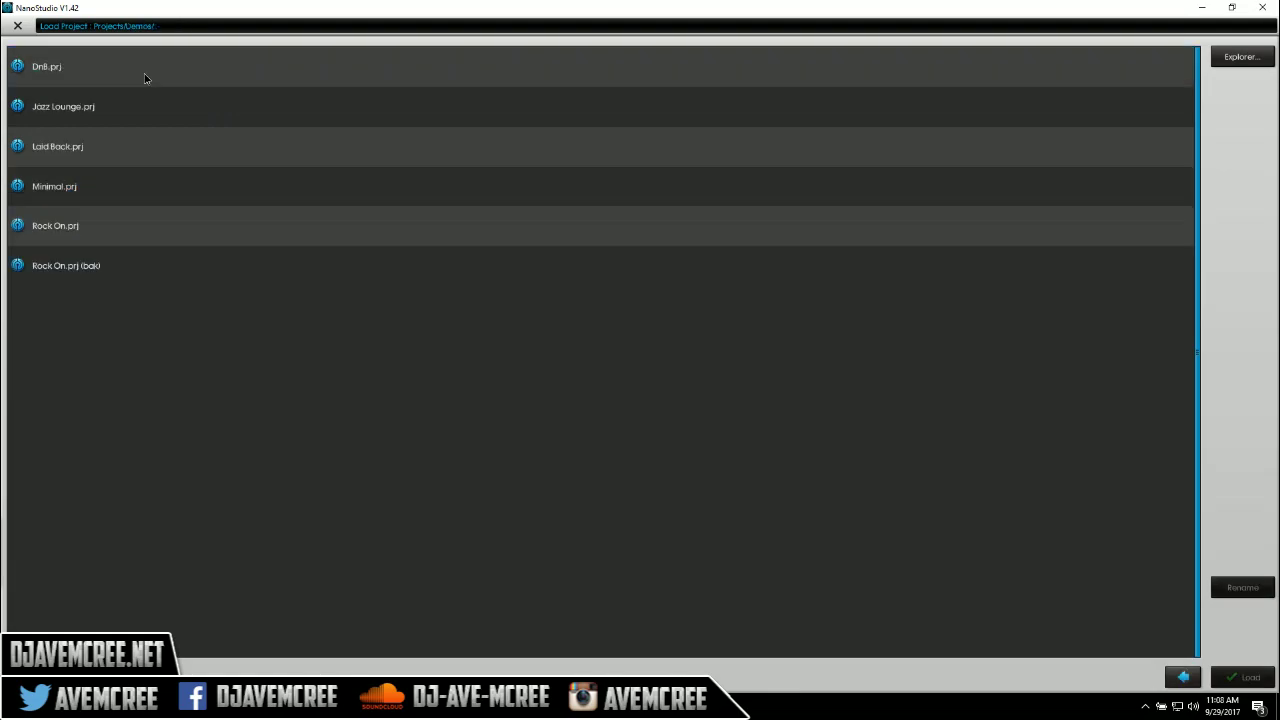
pyautogui.click(197, 71)
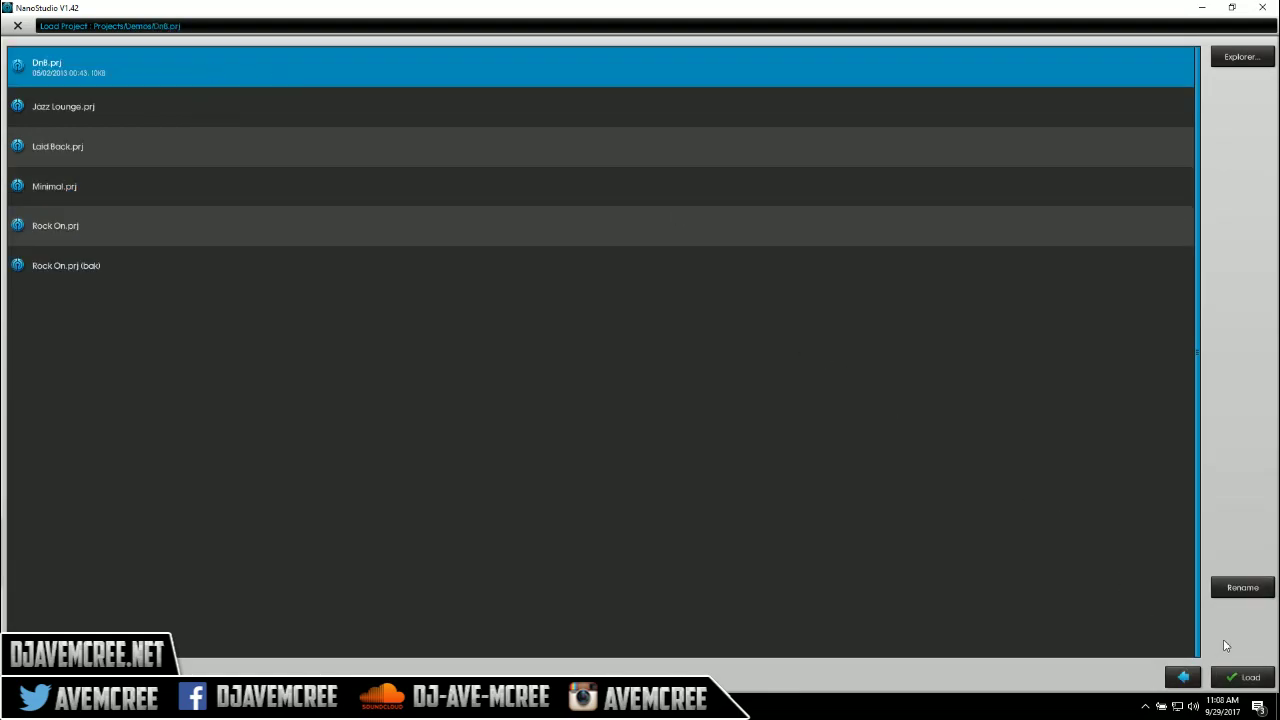
pyautogui.click(1248, 679)
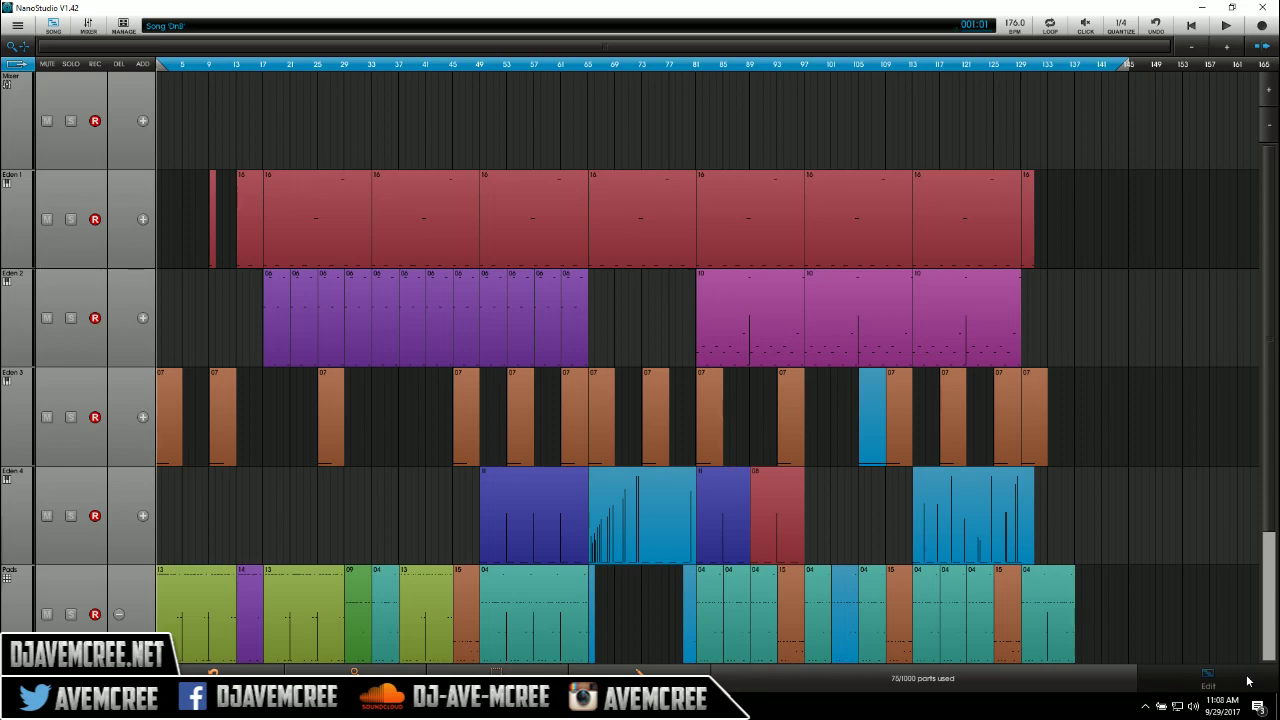
# Play the DnB demo song to hear its opening, and return the playhead to the start
pyautogui.press('space')
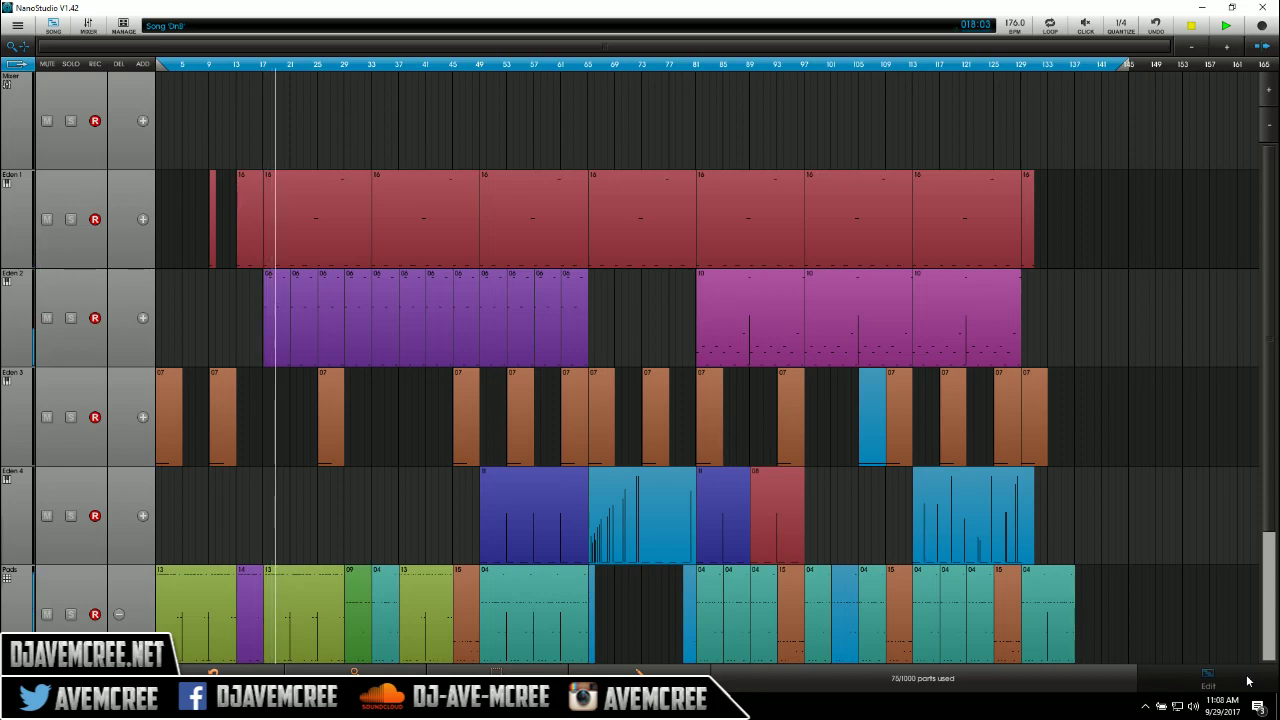
pyautogui.press('space')
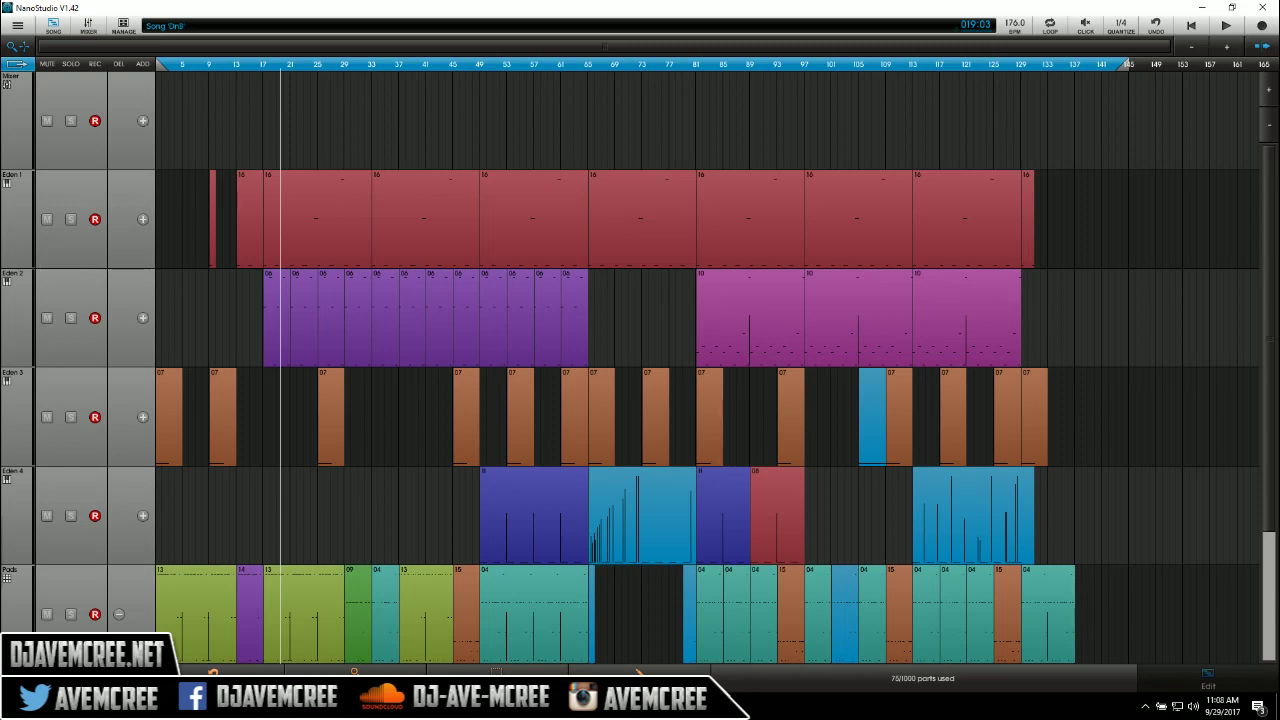
pyautogui.click(1190, 26)
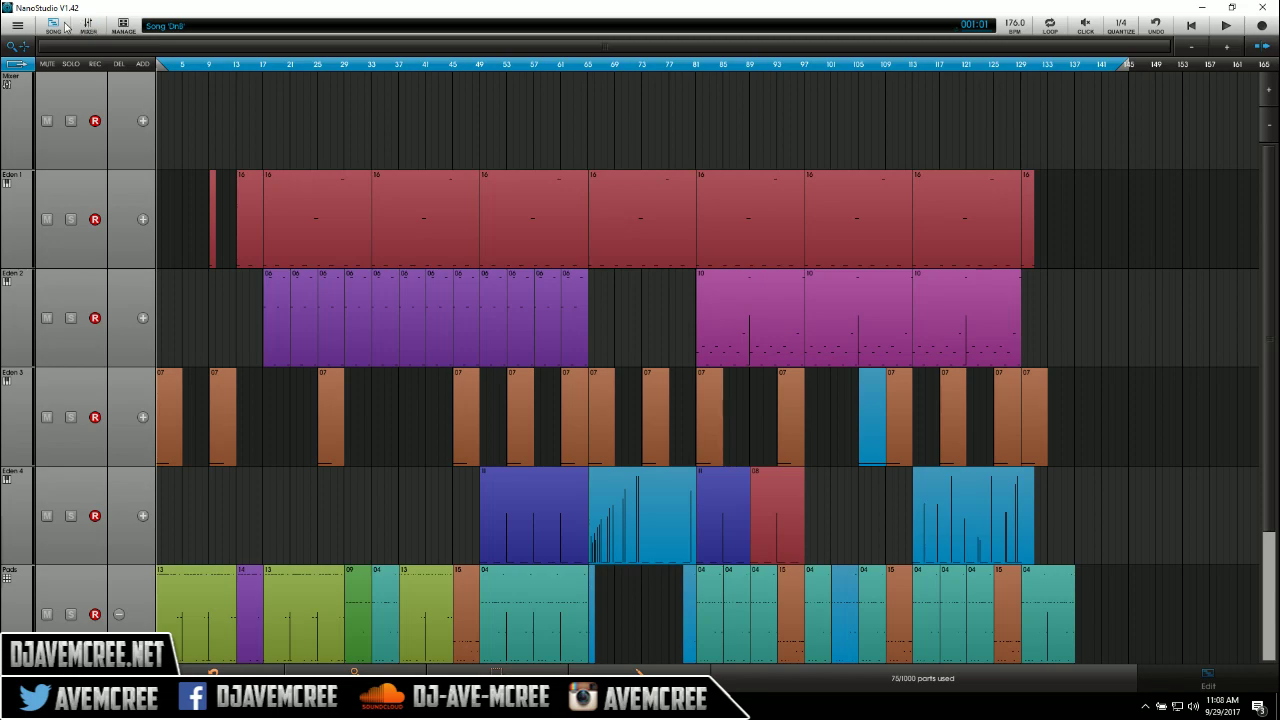
# Create a new project named ave without saving the changes to DnB
pyautogui.click(122, 25)
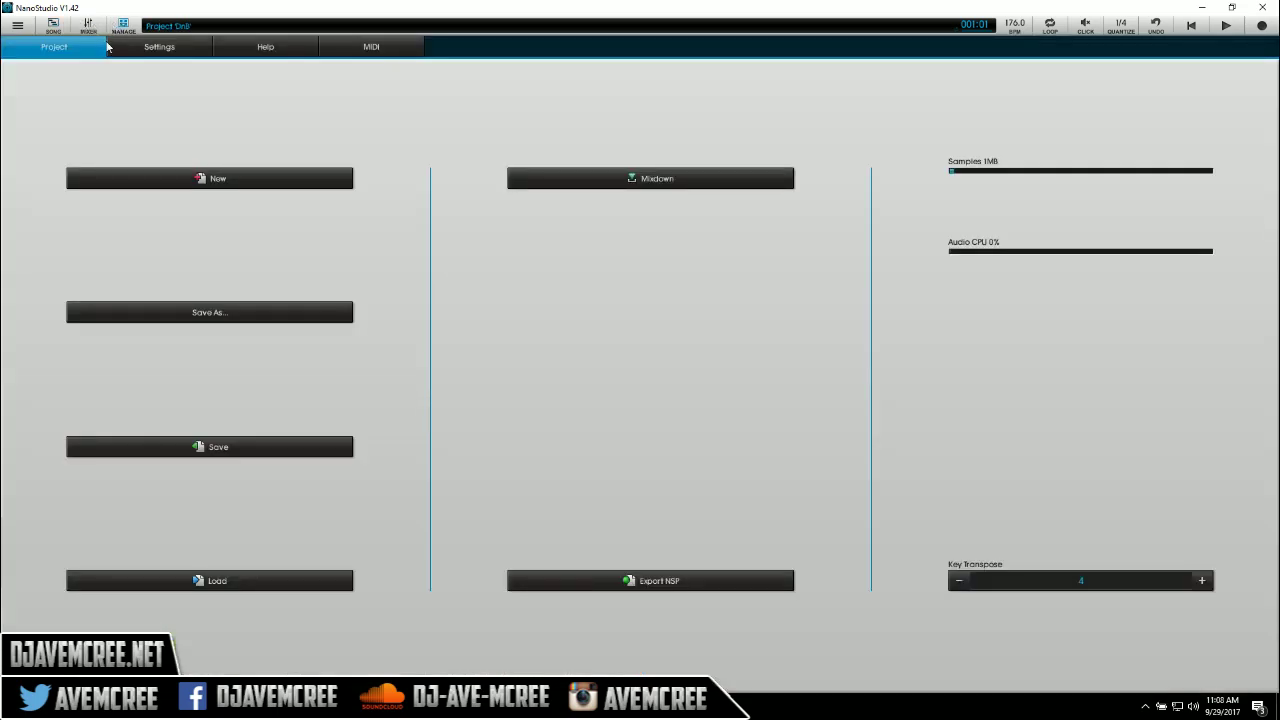
pyautogui.click(270, 178)
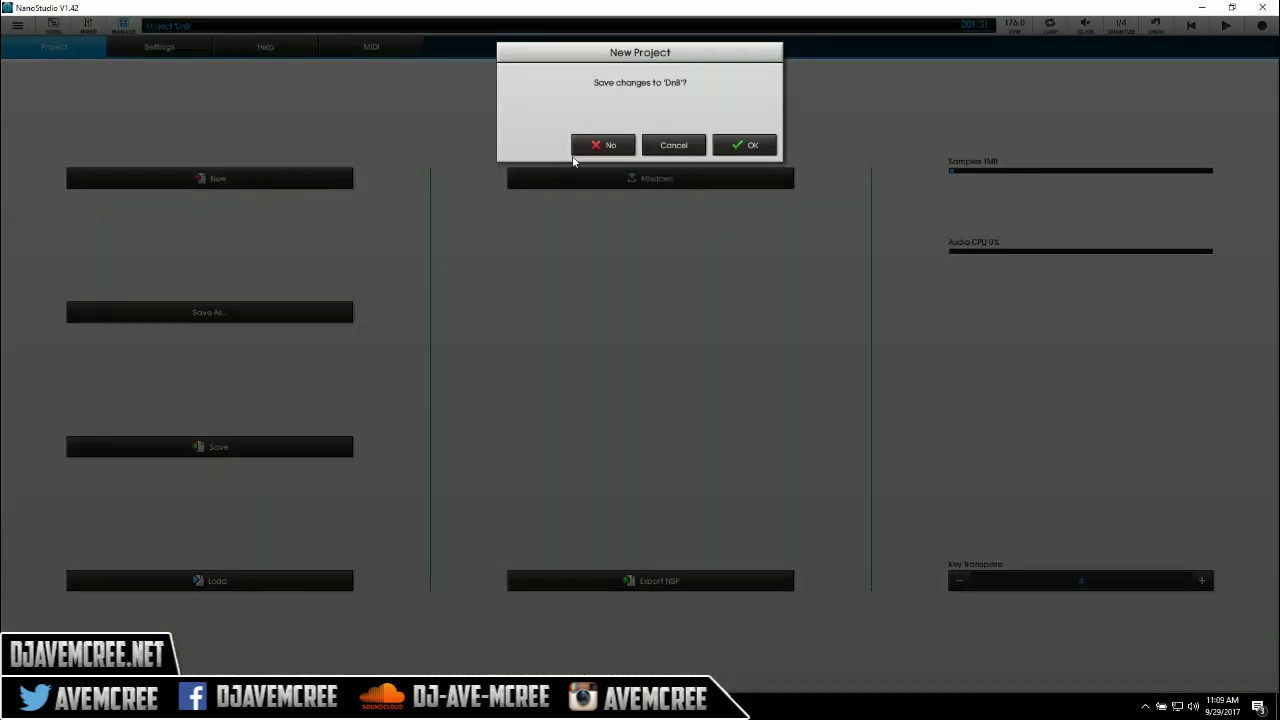
pyautogui.click(607, 146)
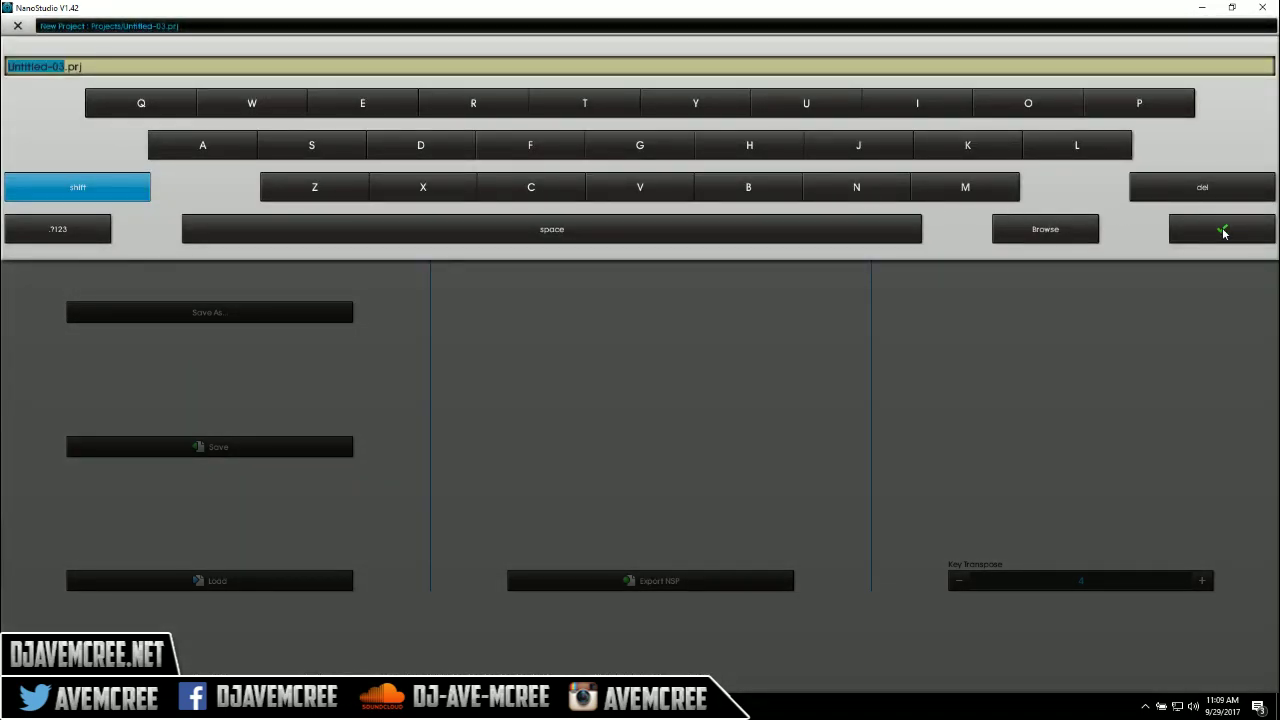
pyautogui.write('ave')
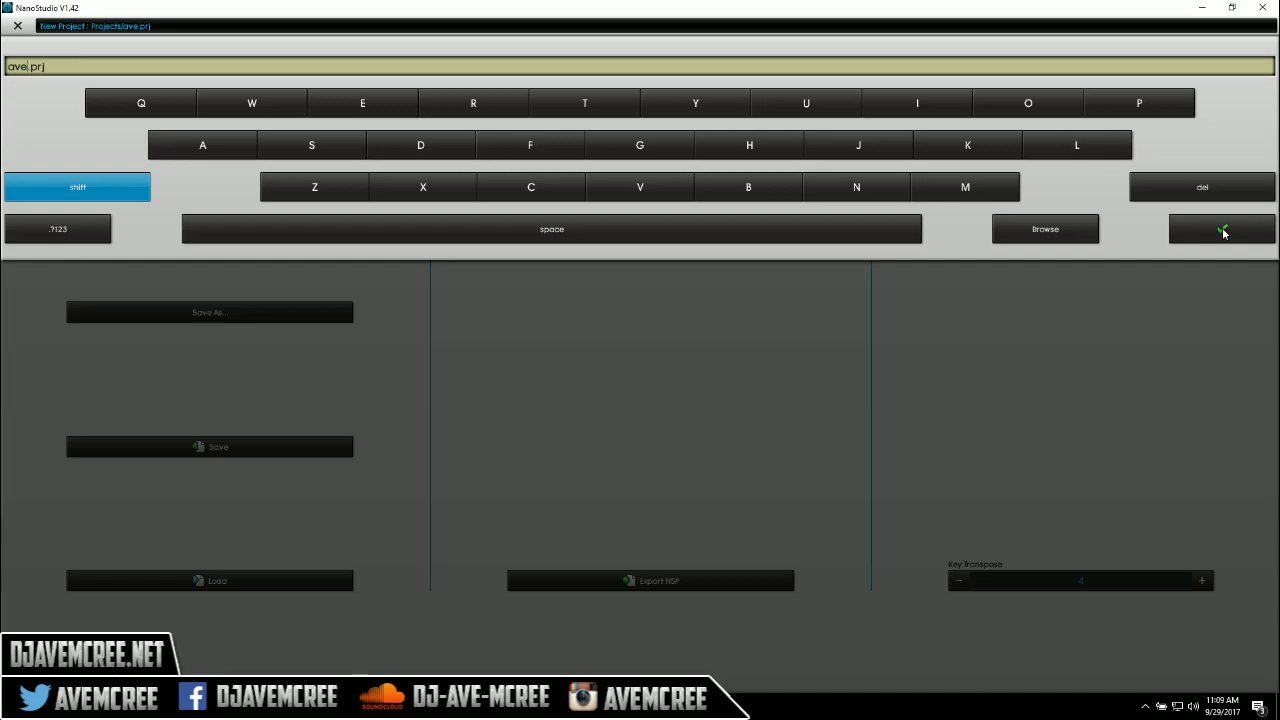
pyautogui.click(1223, 233)
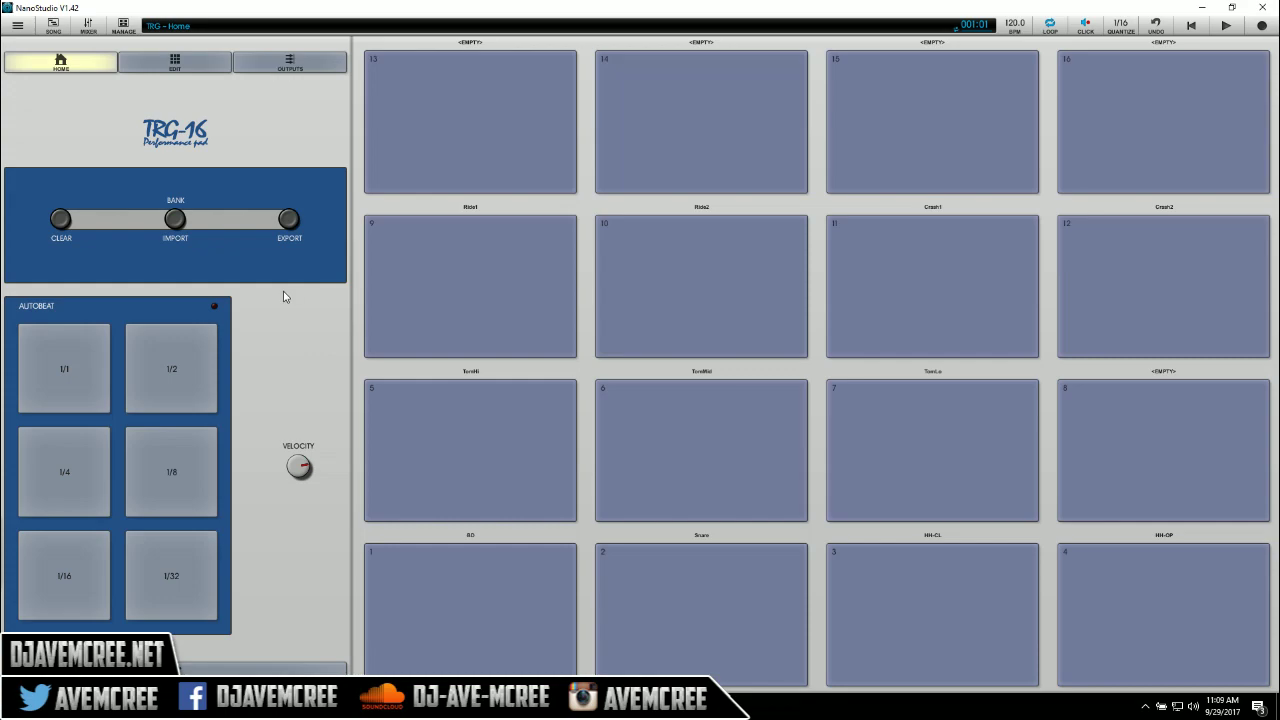
# Import the 808.trg bank into the TRG-16 pads without copying its samples into the project folder
pyautogui.click(169, 224)
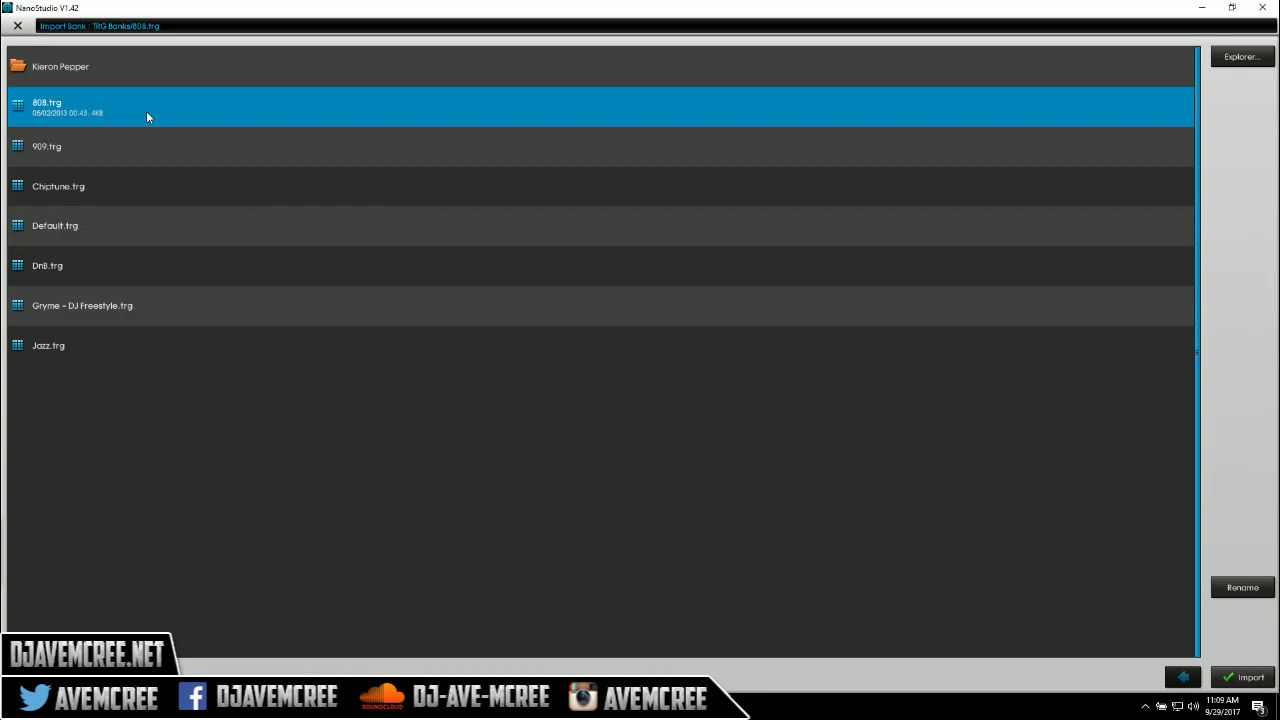
pyautogui.click(1240, 678)
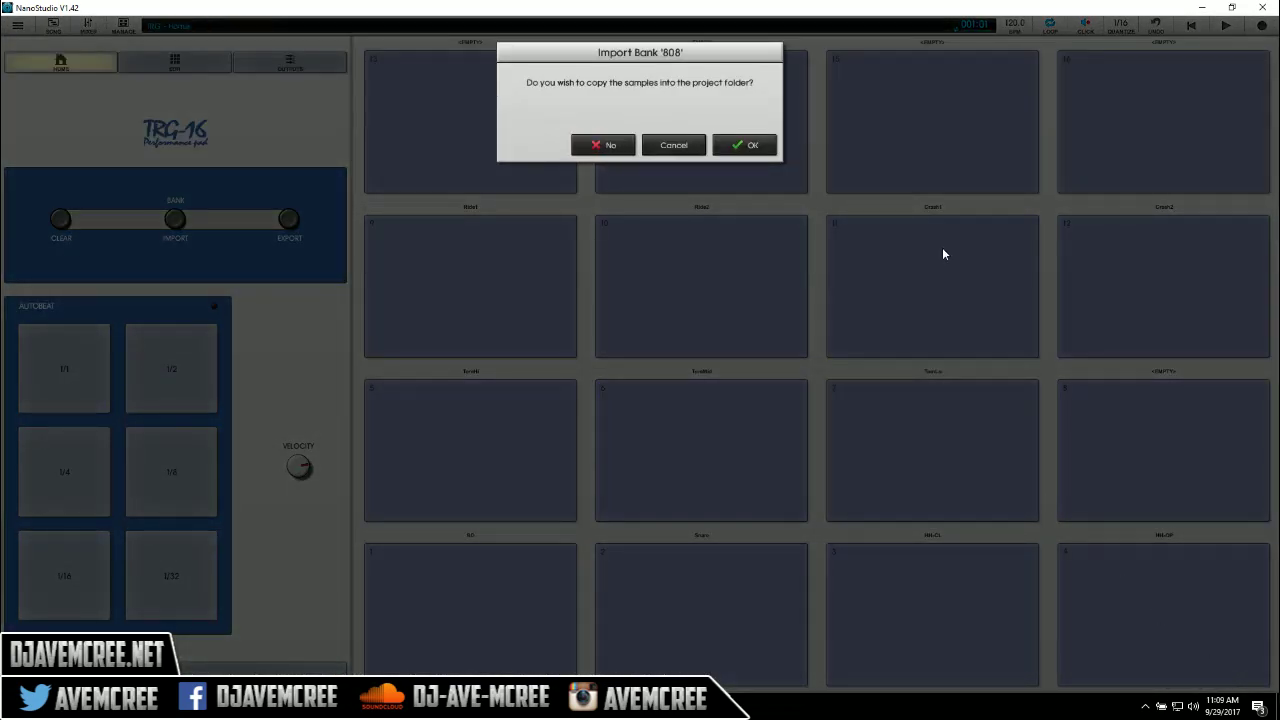
pyautogui.click(620, 146)
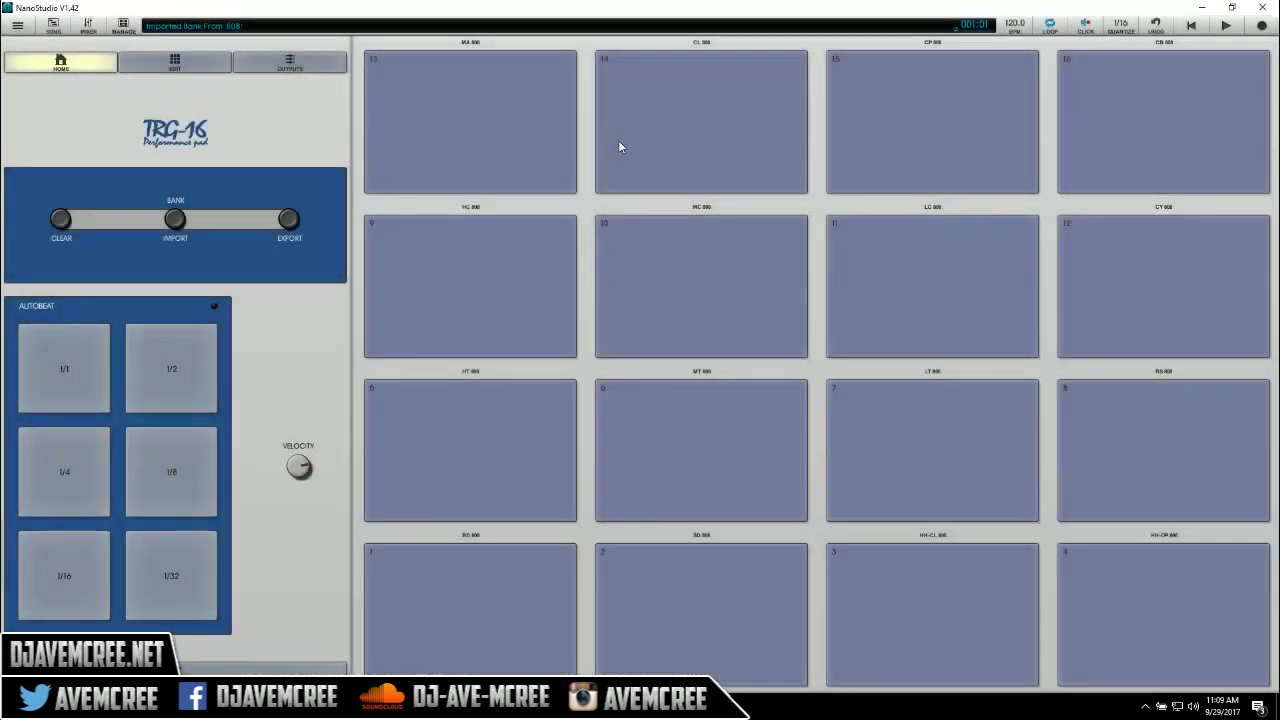
# Audition several of the imported 808 drum pads, including the bass drum and the snare
pyautogui.press('z')
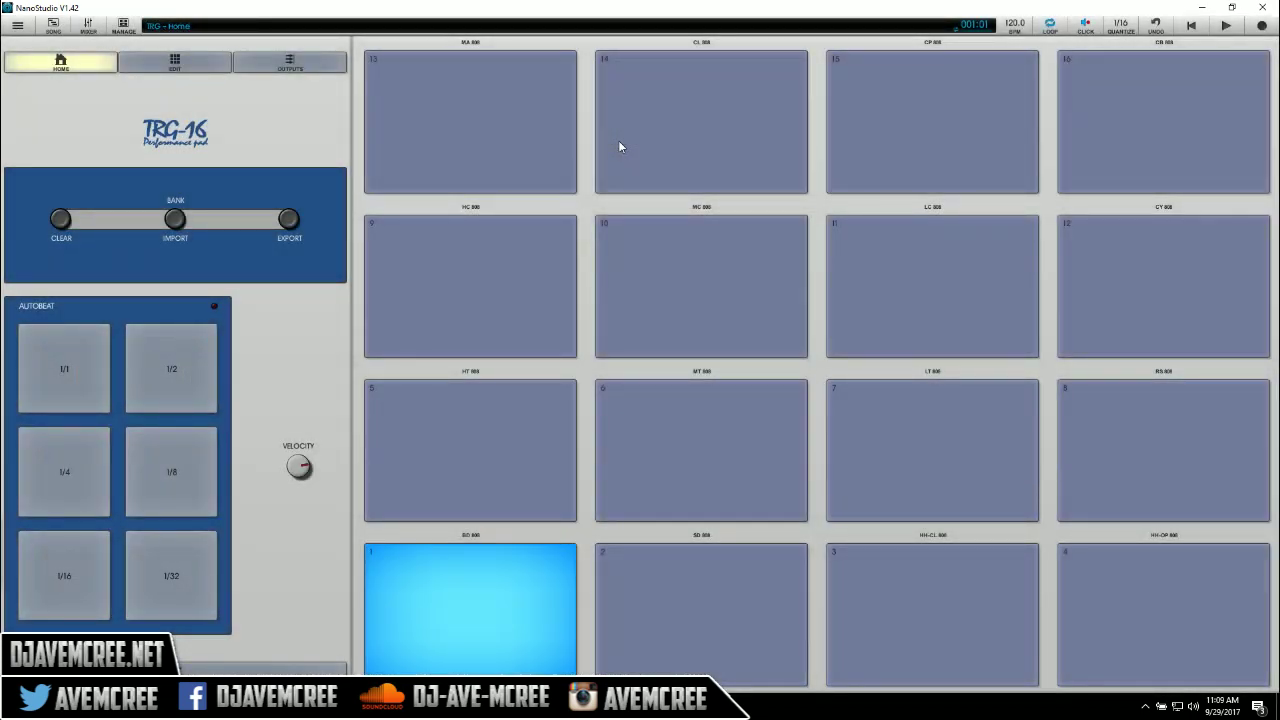
pyautogui.press('x')
pyautogui.press('x')
pyautogui.press('4')
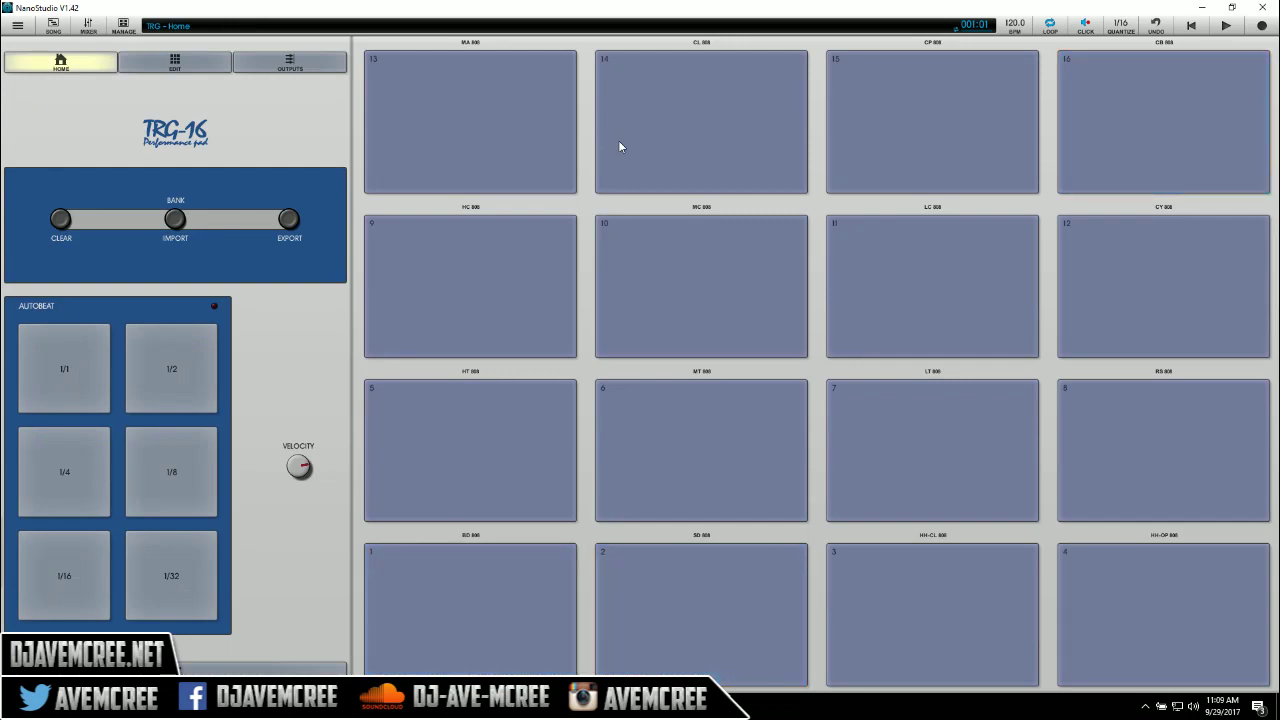
# Set the project tempo to 96 BPM and open the song view
pyautogui.click(1013, 28)
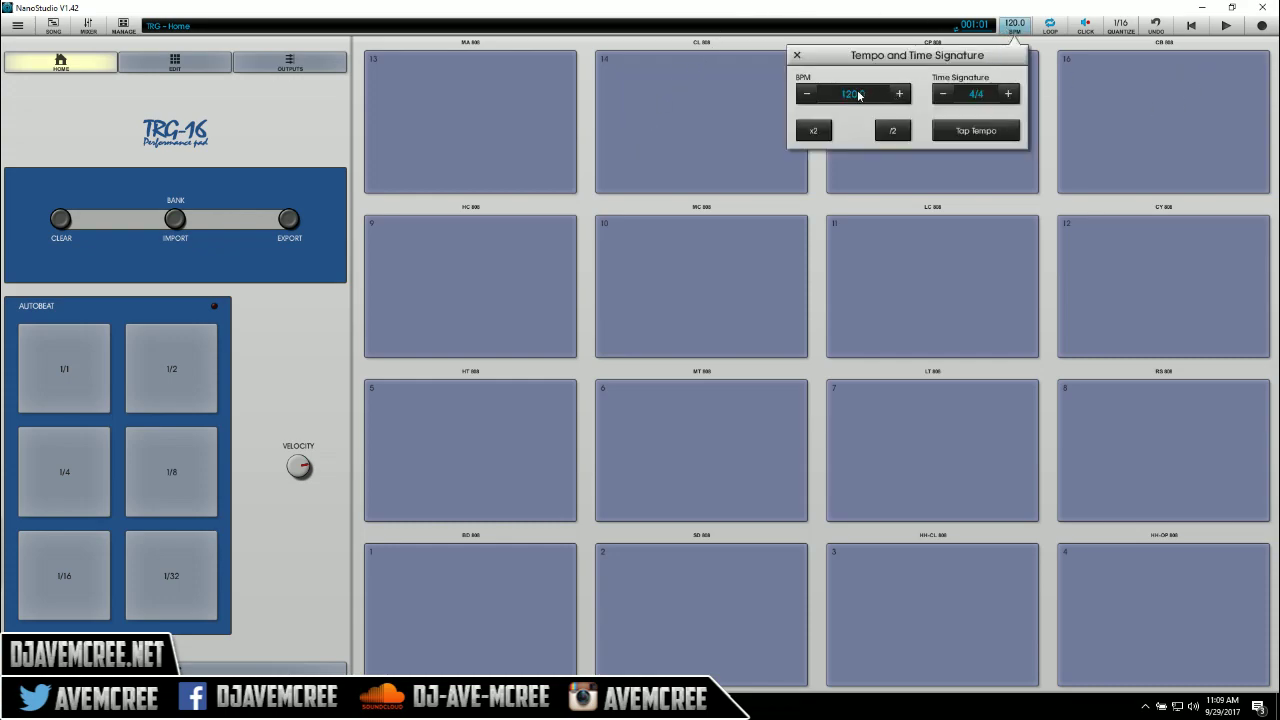
pyautogui.moveTo(850, 106); pyautogui.dragTo(851, 120)
pyautogui.click(55, 32)
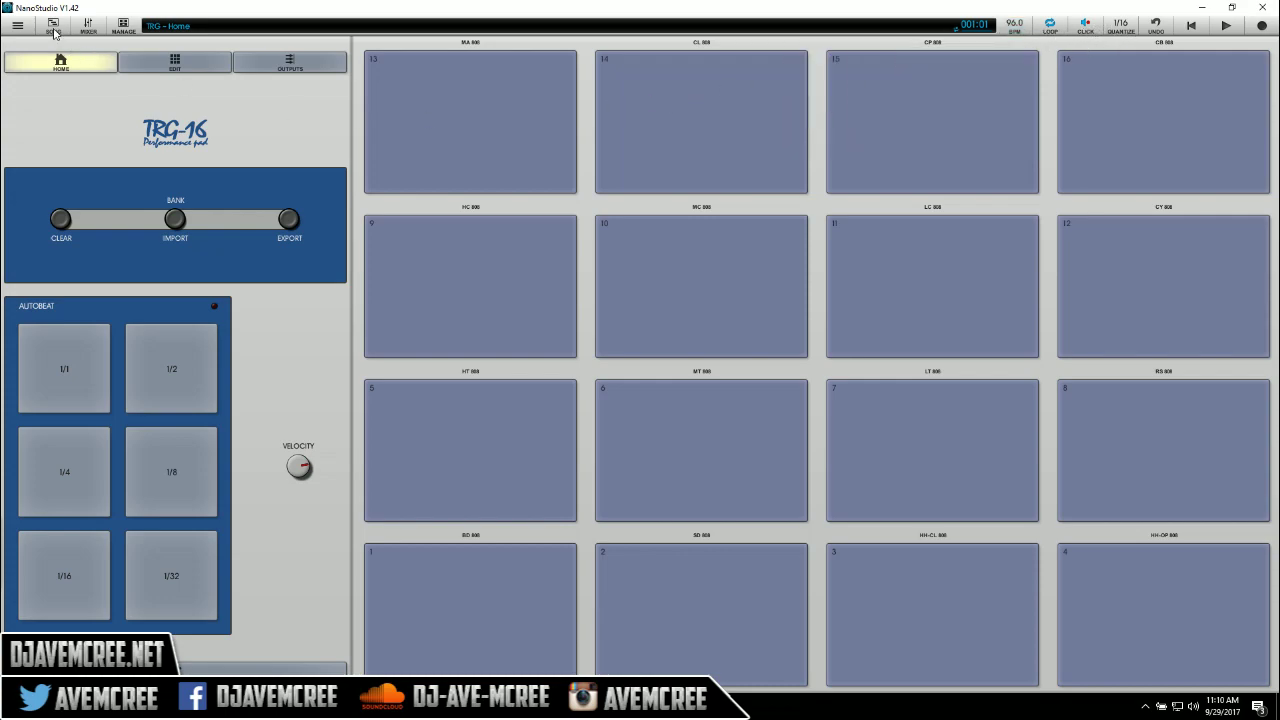
pyautogui.click(54, 31)
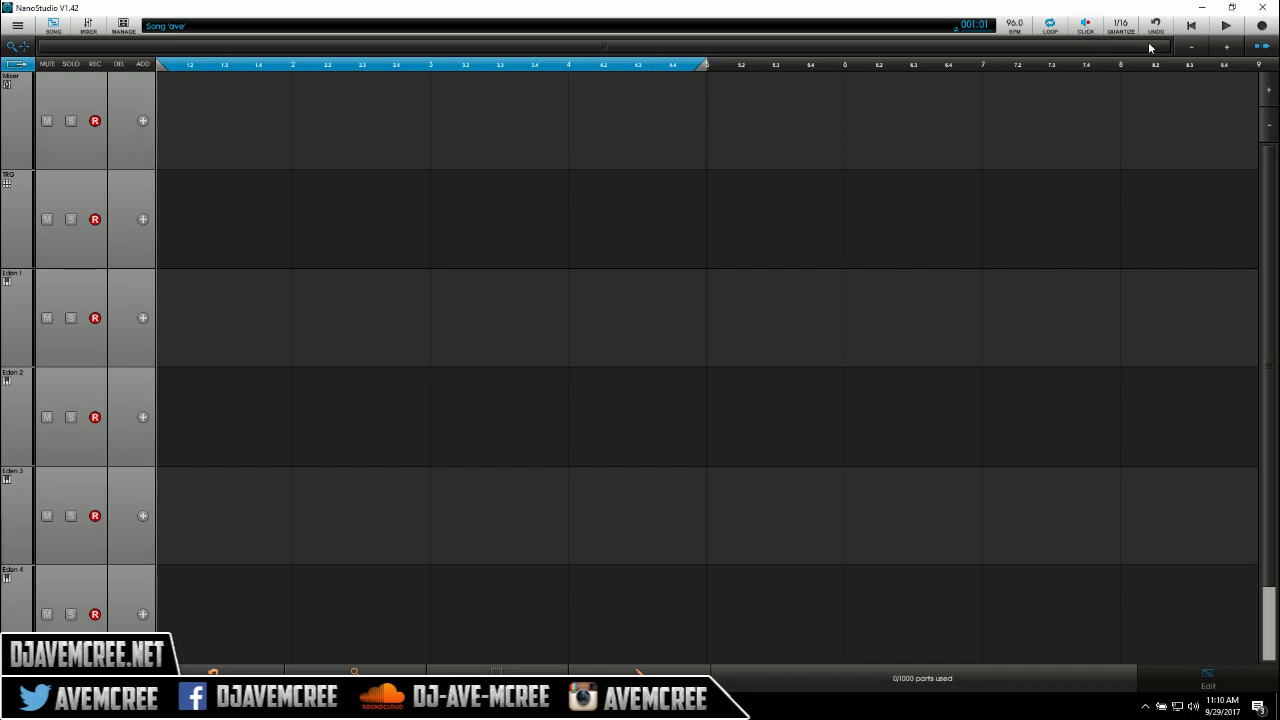
# Record a looped four-bar 808 drum pattern on the TRG track and return the playhead to the start
pyautogui.click(1225, 30)
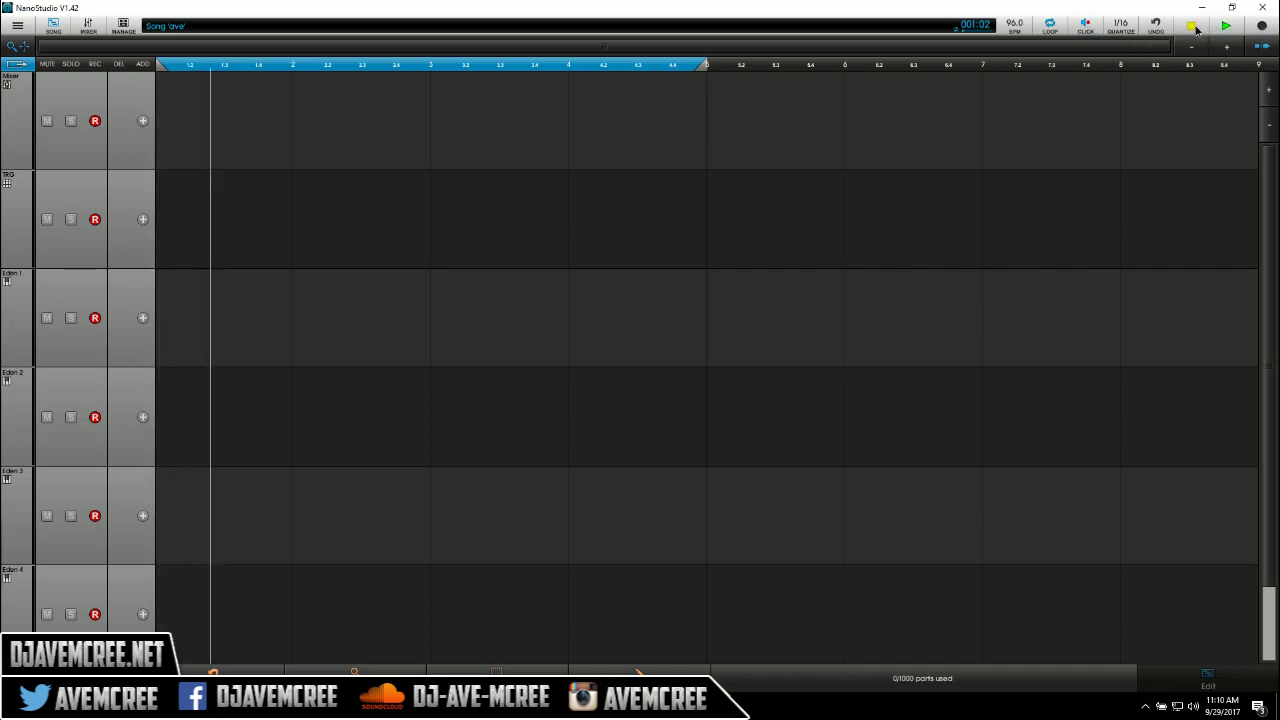
pyautogui.click(1194, 29)
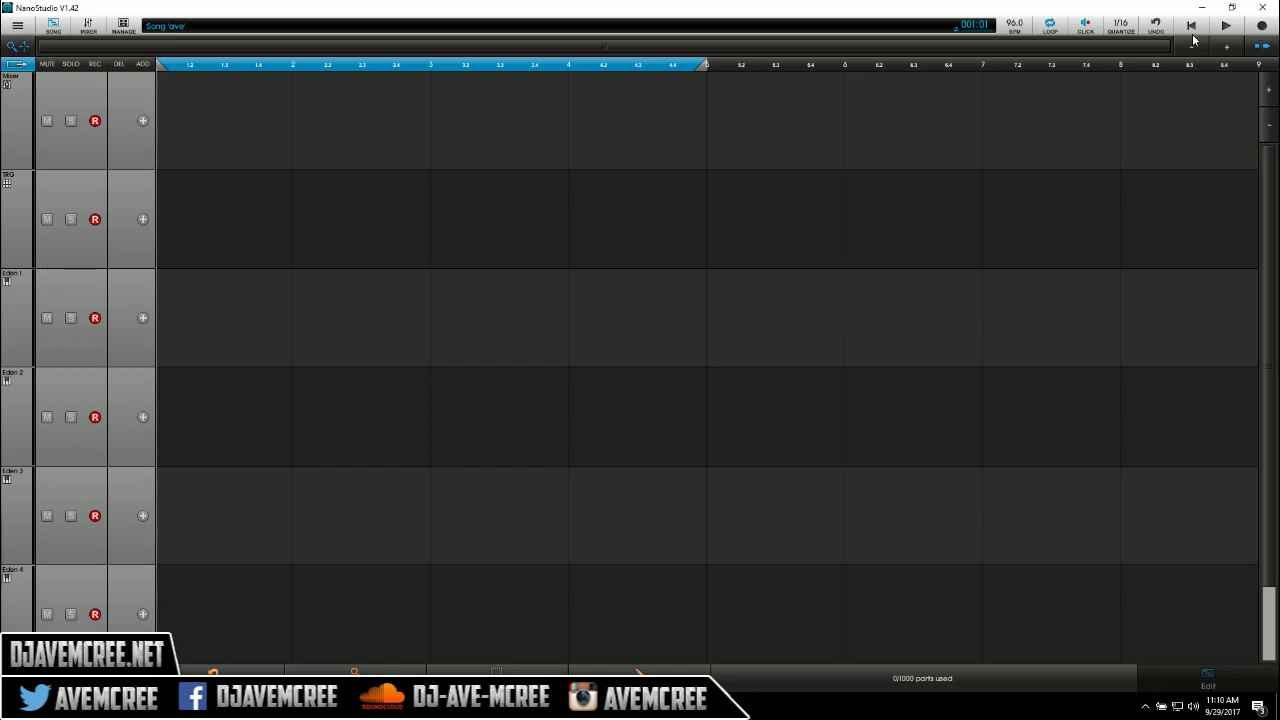
pyautogui.click(1262, 27)
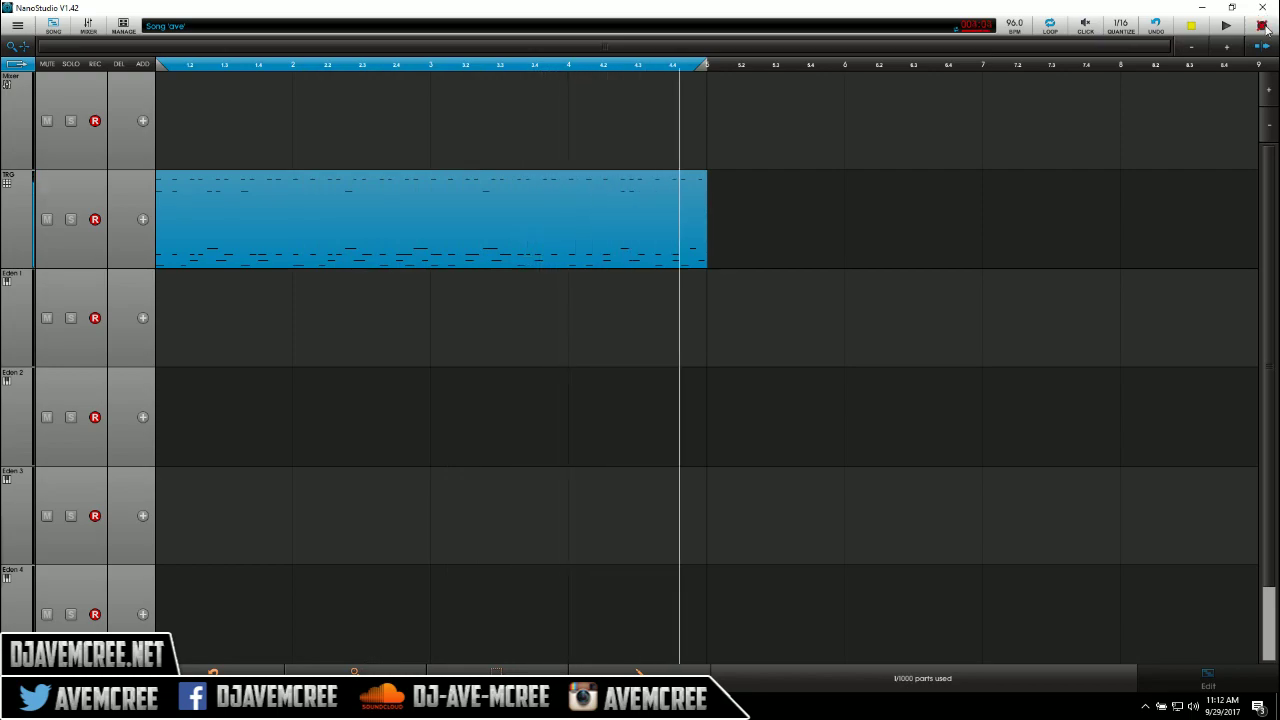
pyautogui.click(1263, 27)
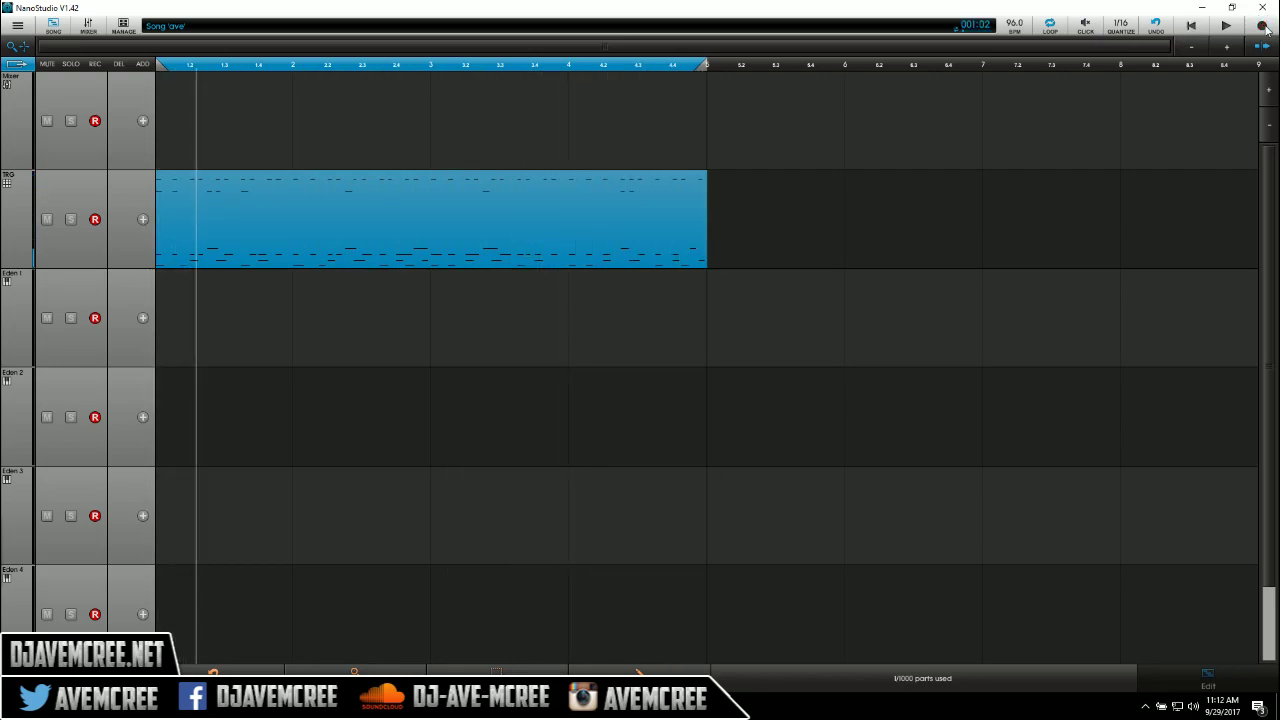
pyautogui.click(1197, 27)
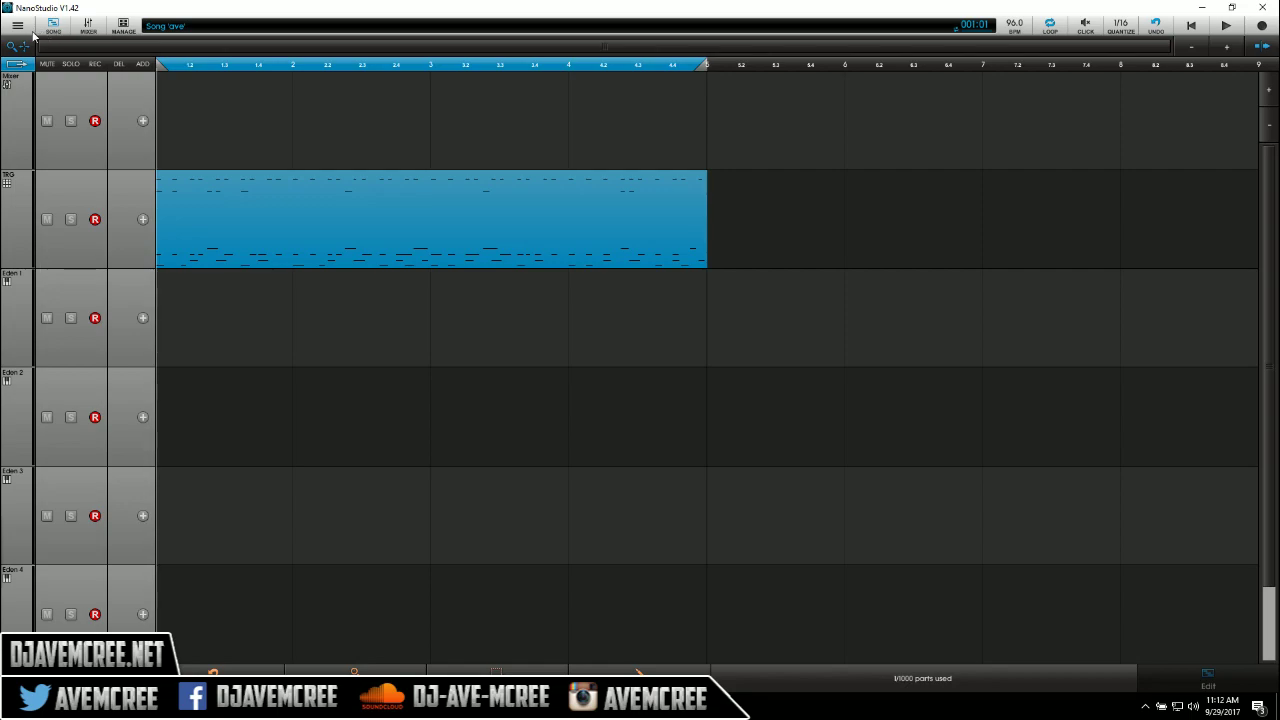
# Try higher MIDI input channels in the TRG instrument's settings and close them without confirming
pyautogui.click(24, 31)
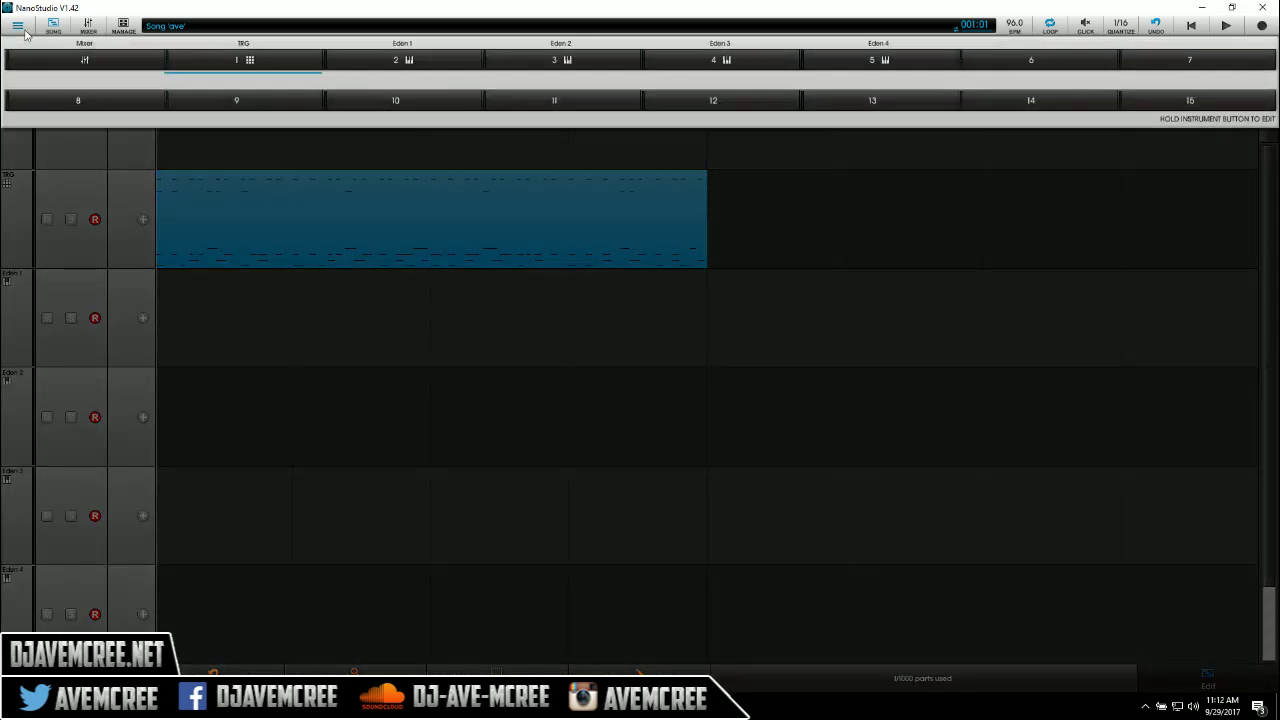
pyautogui.click(284, 64)
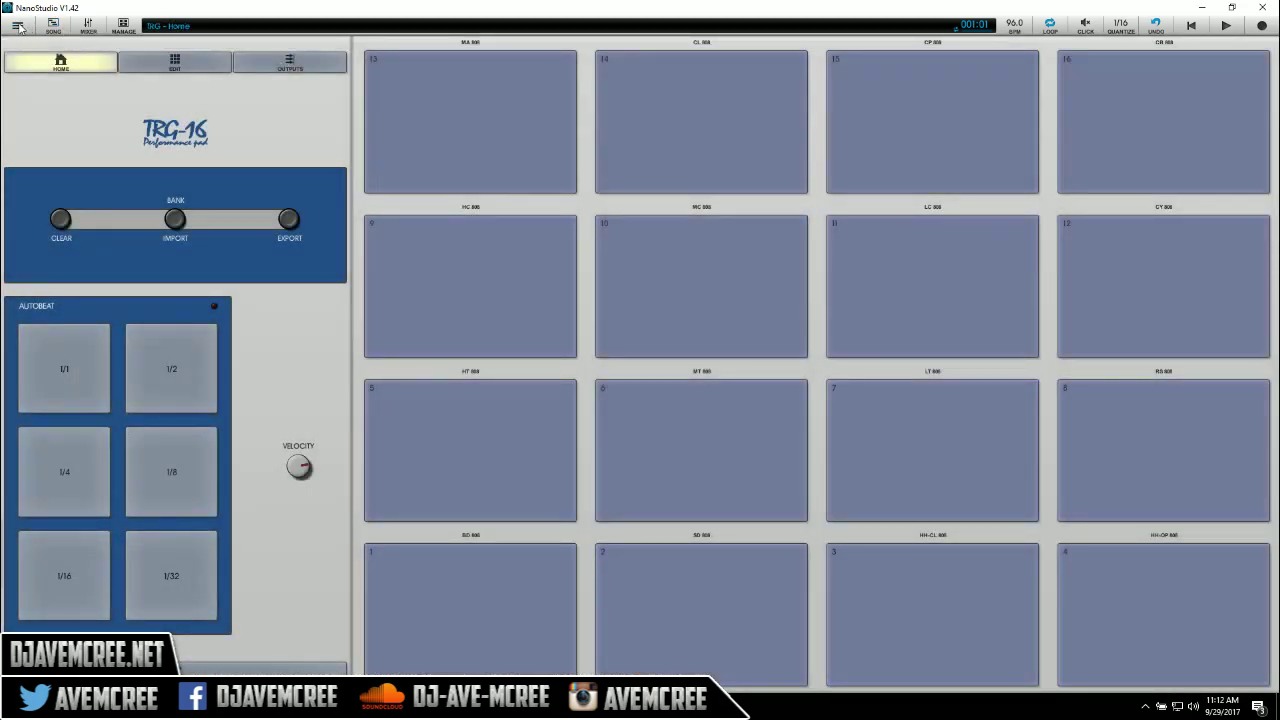
pyautogui.click(18, 27)
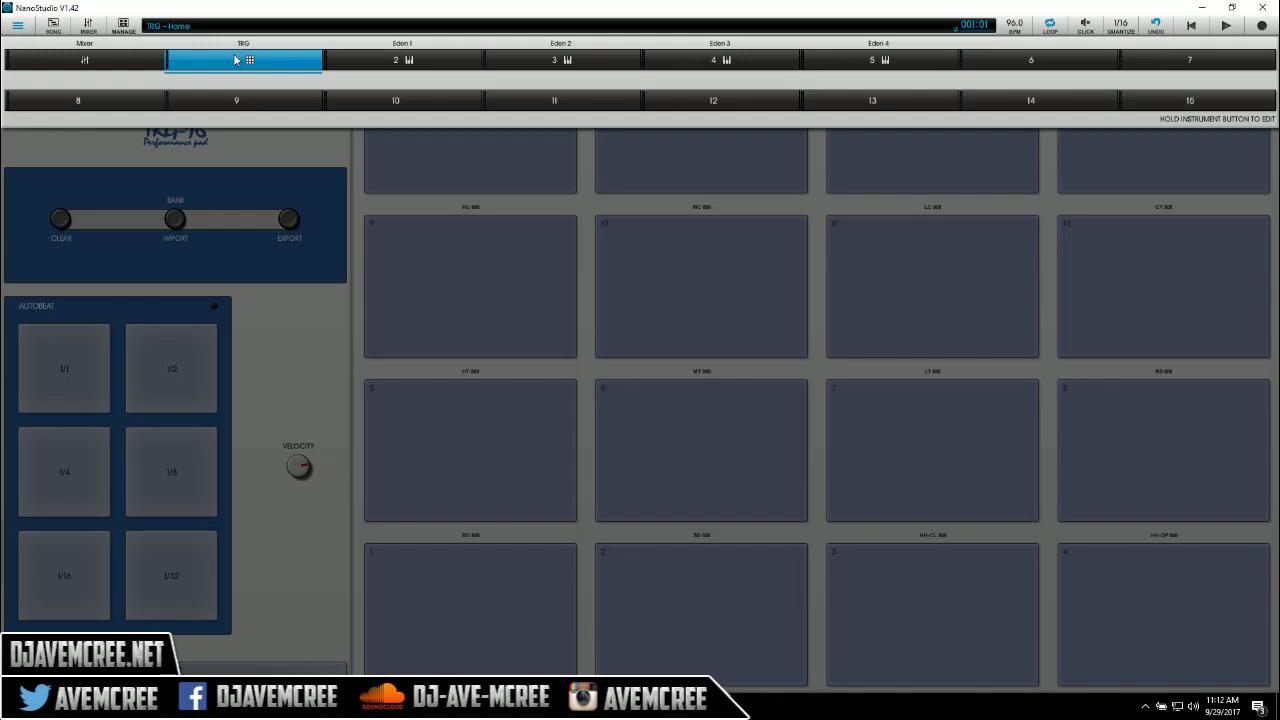
pyautogui.click(236, 60)
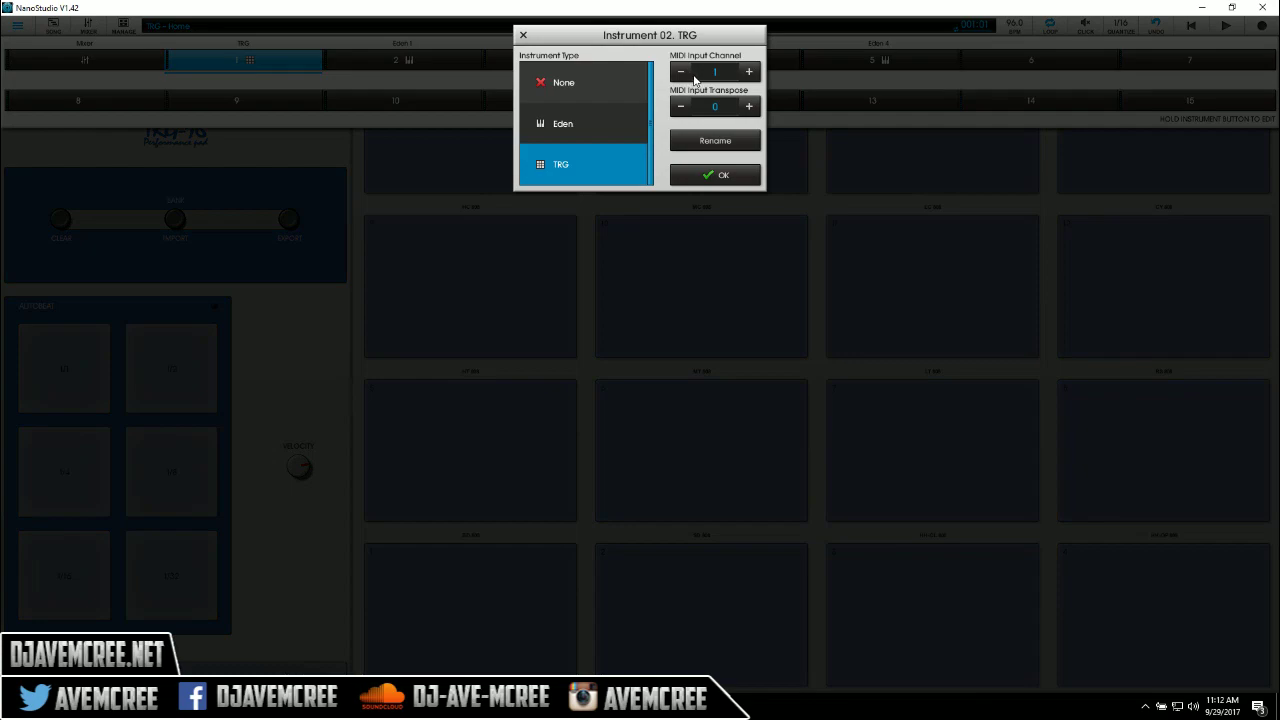
pyautogui.click(748, 72)
pyautogui.click(748, 72)
pyautogui.click(748, 72)
pyautogui.click(748, 72)
pyautogui.click(523, 36)
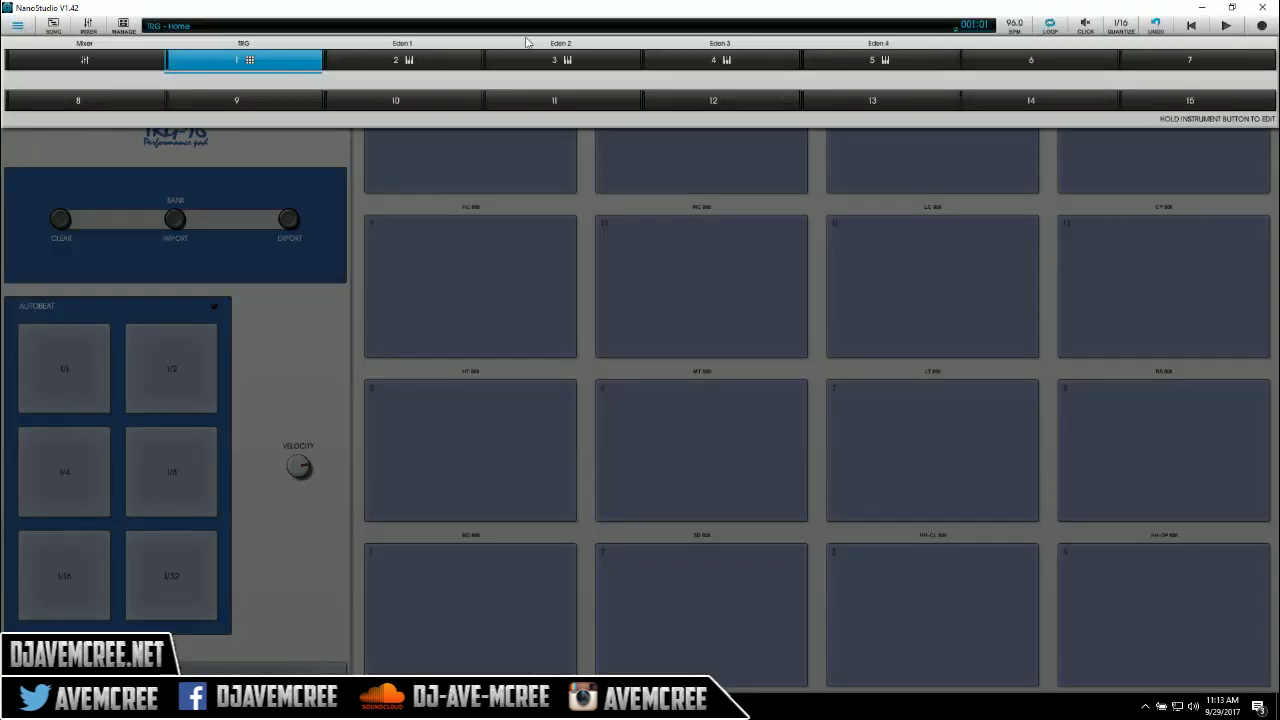
# Open the Eden 1 synth and try lowering the MIDI input channel in its instrument settings, closing them without confirming
pyautogui.click(350, 66)
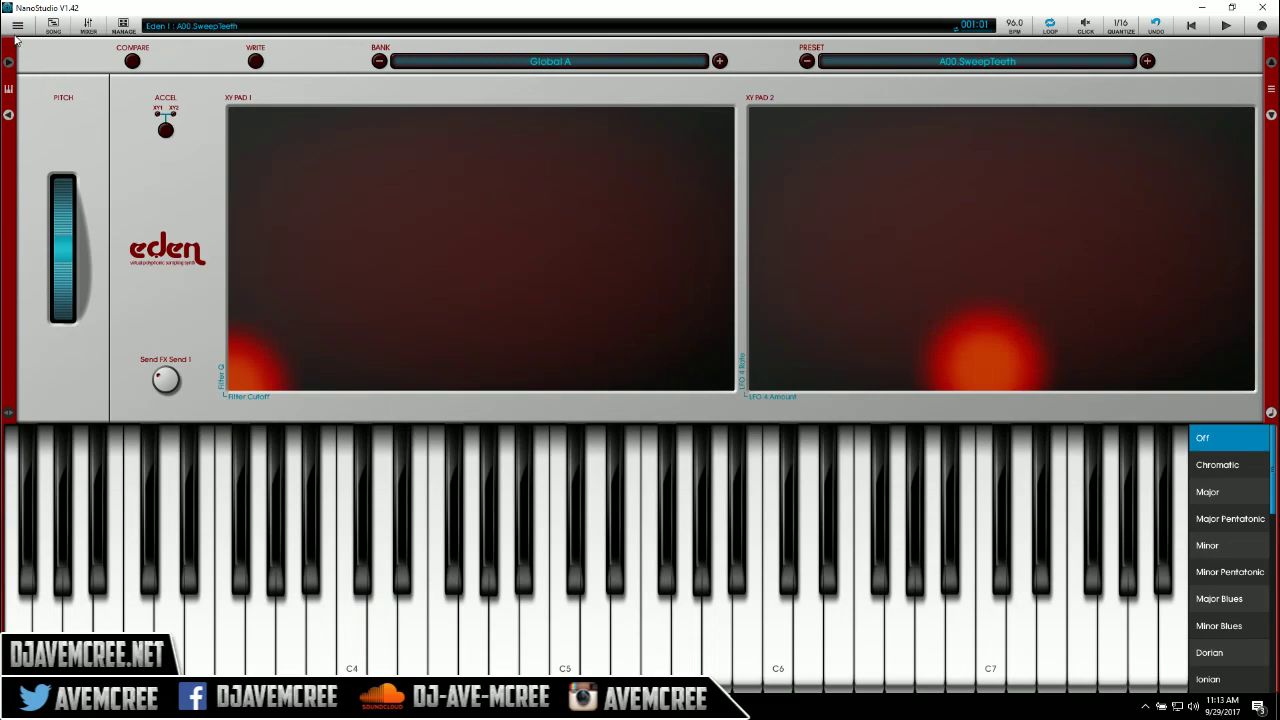
pyautogui.click(17, 27)
pyautogui.click(388, 63)
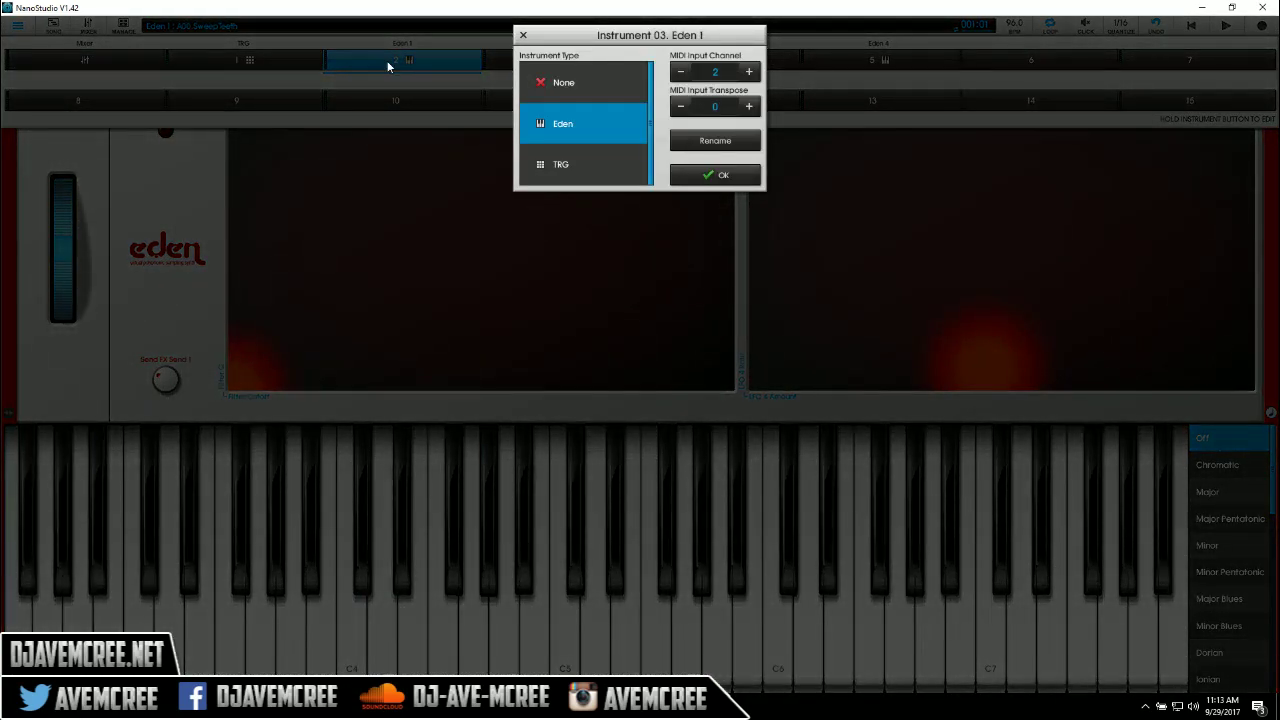
pyautogui.click(681, 75)
pyautogui.click(523, 36)
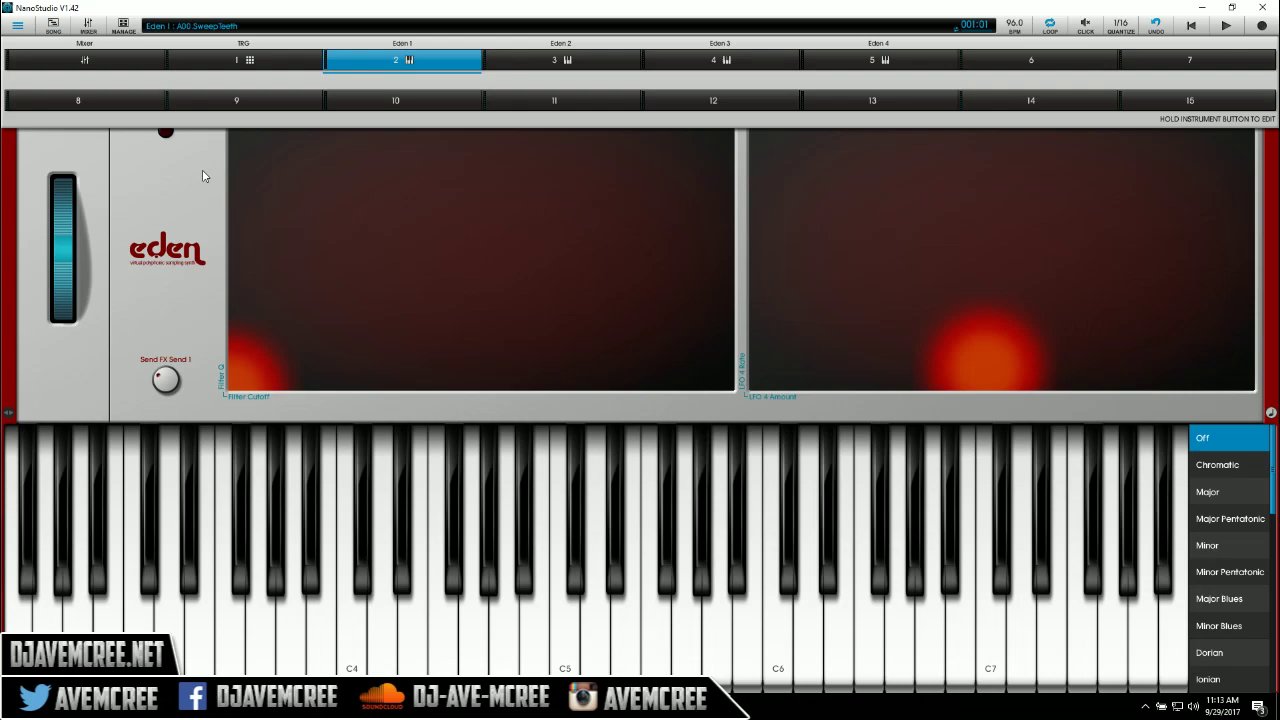
# Return to the Eden 1 synth and step through the Global A presets to A02.7thHeaven
pyautogui.click(385, 60)
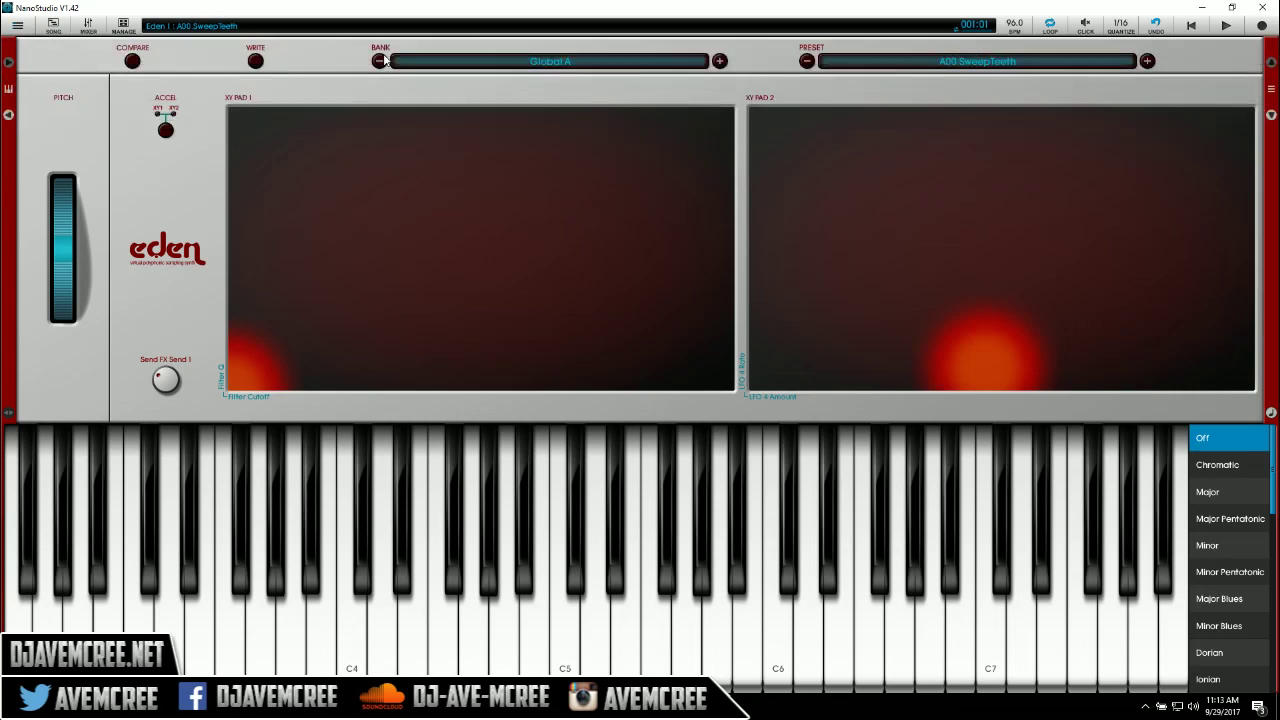
pyautogui.click(1148, 61)
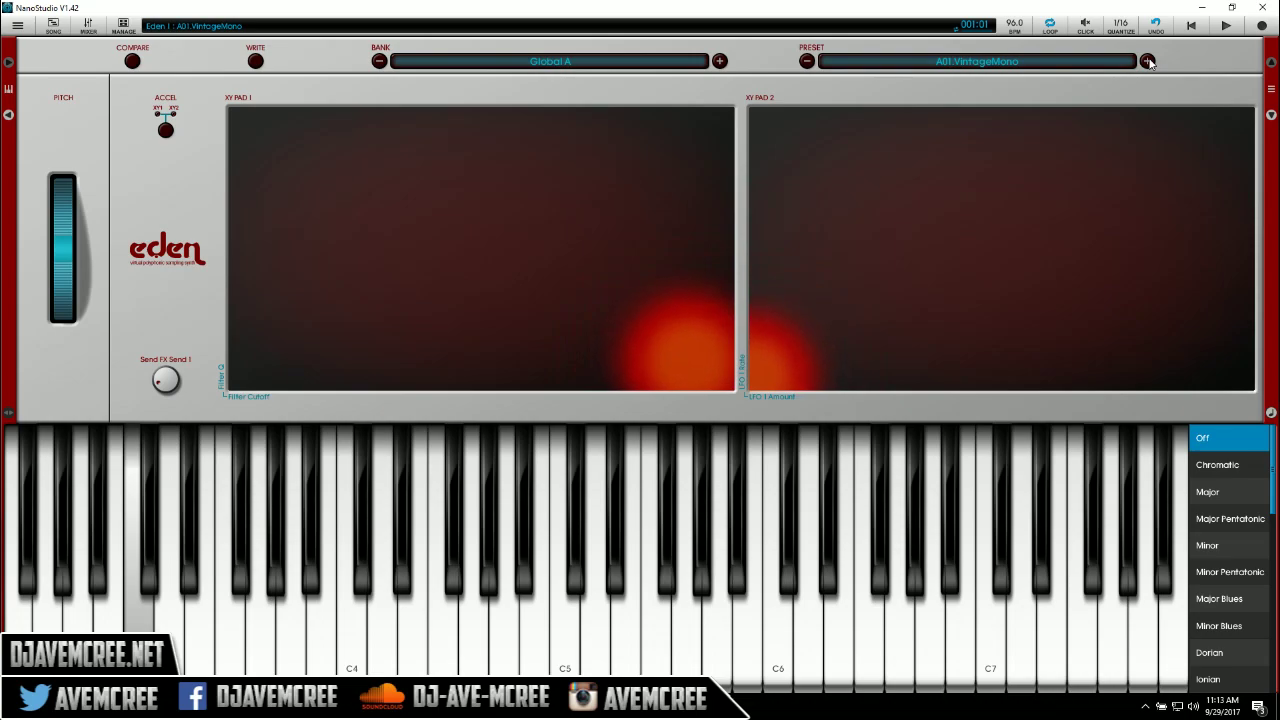
pyautogui.click(1148, 61)
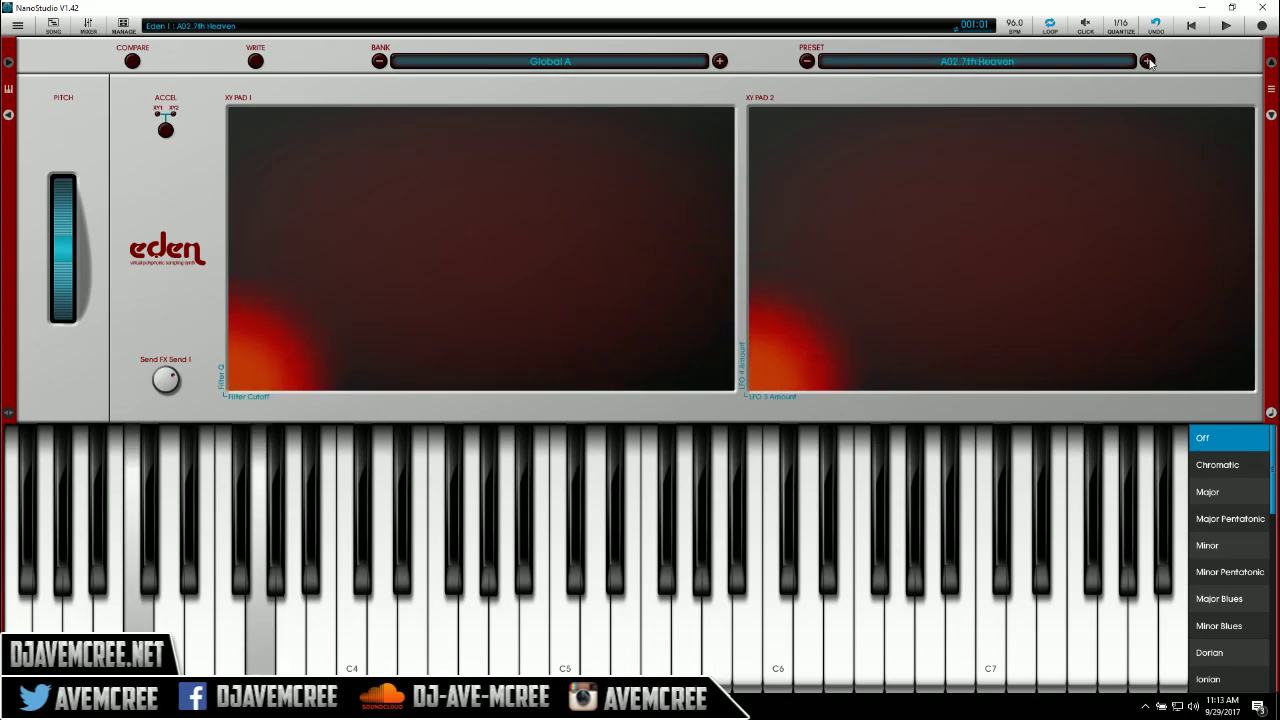